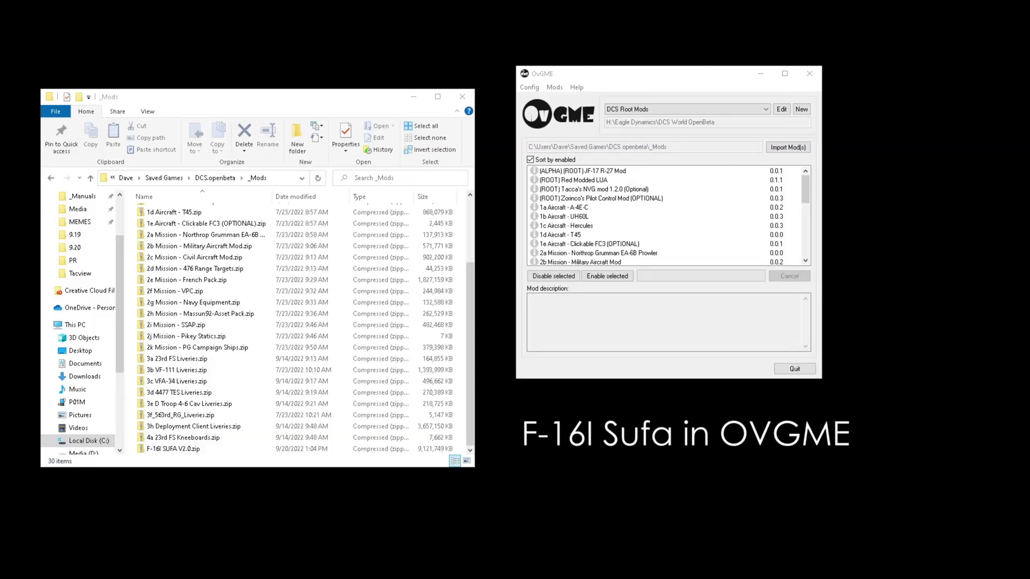
Step: Look through the mod list down to the F-16I Sufa entry and place the _Mods folder window next to the mod manager
scroll(733, 207, down, 2)
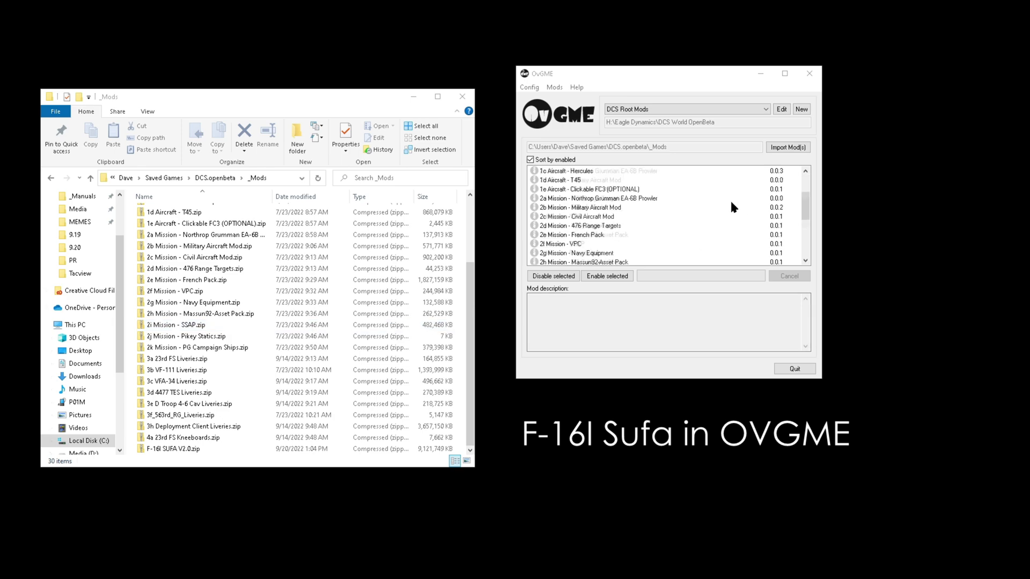
scroll(731, 203, down, 5)
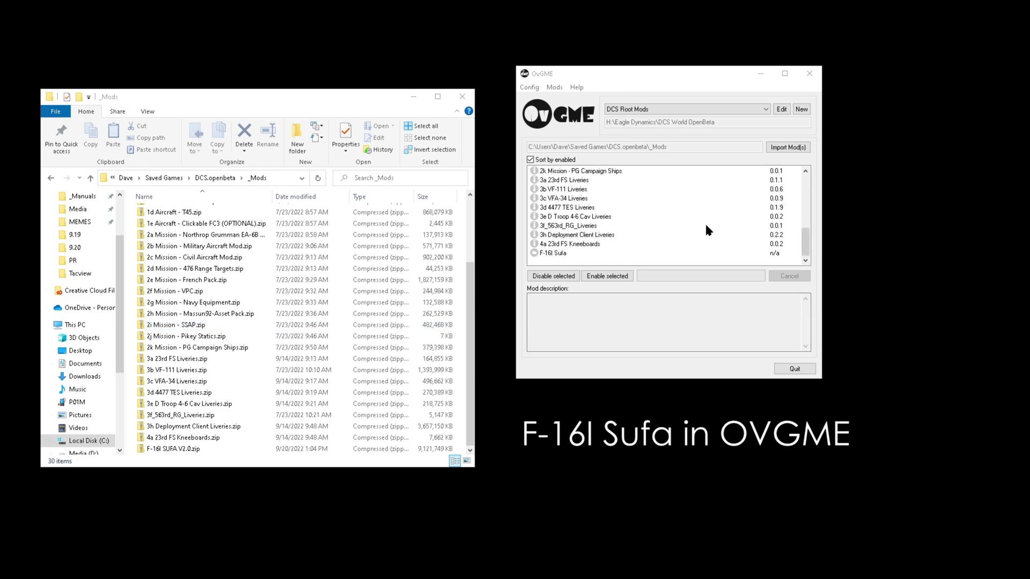
click(321, 313)
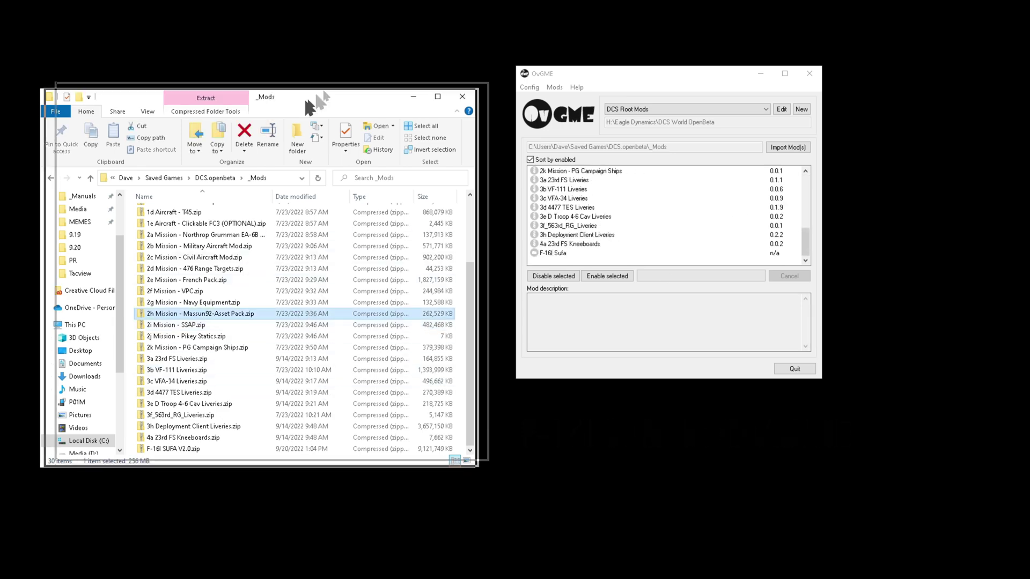
drag(305, 99, 400, 61)
click(718, 79)
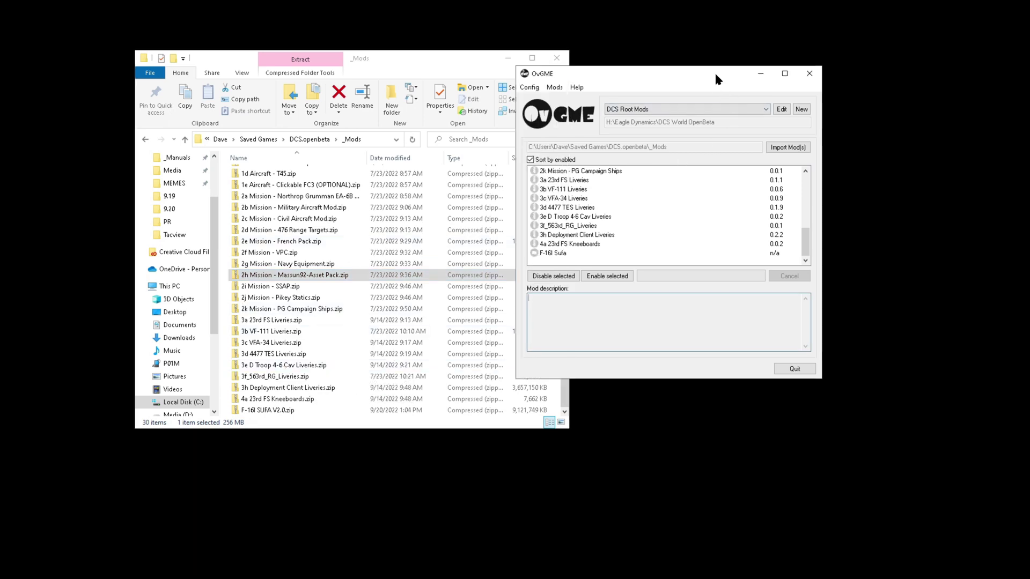
Step: Select DCS Root Mods as the active configuration in the mod manager
click(697, 110)
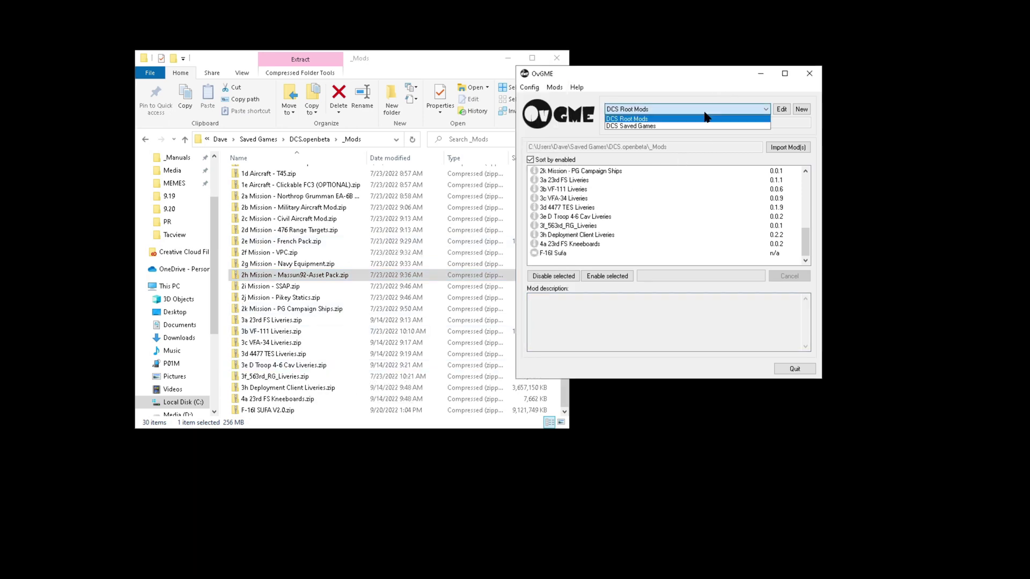
click(664, 118)
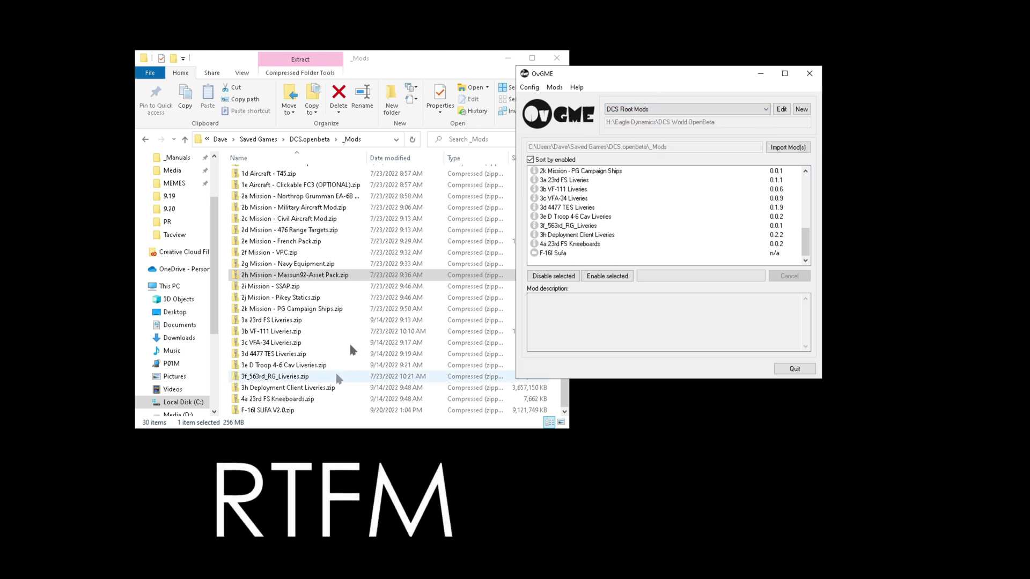
click(658, 109)
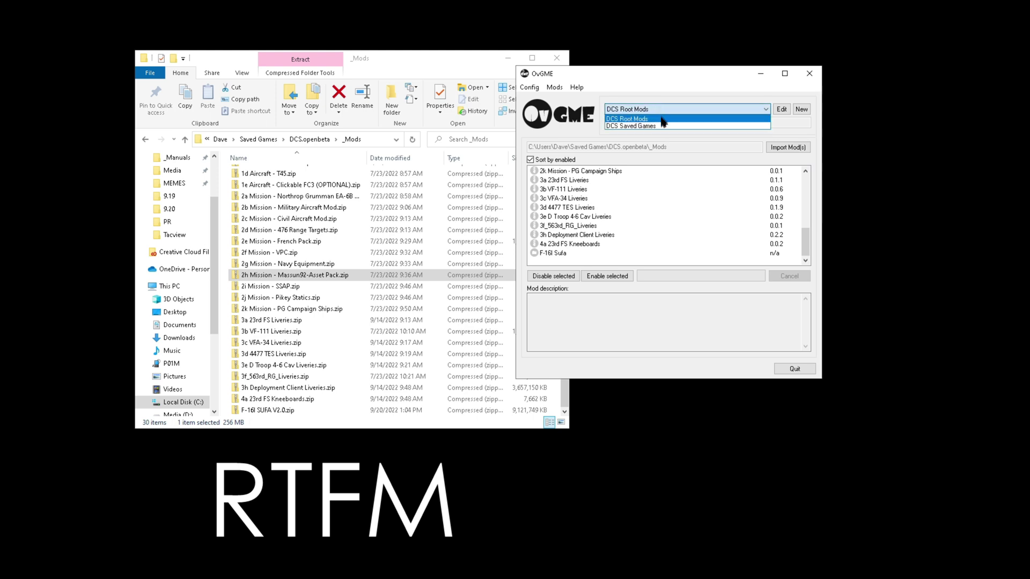
click(665, 118)
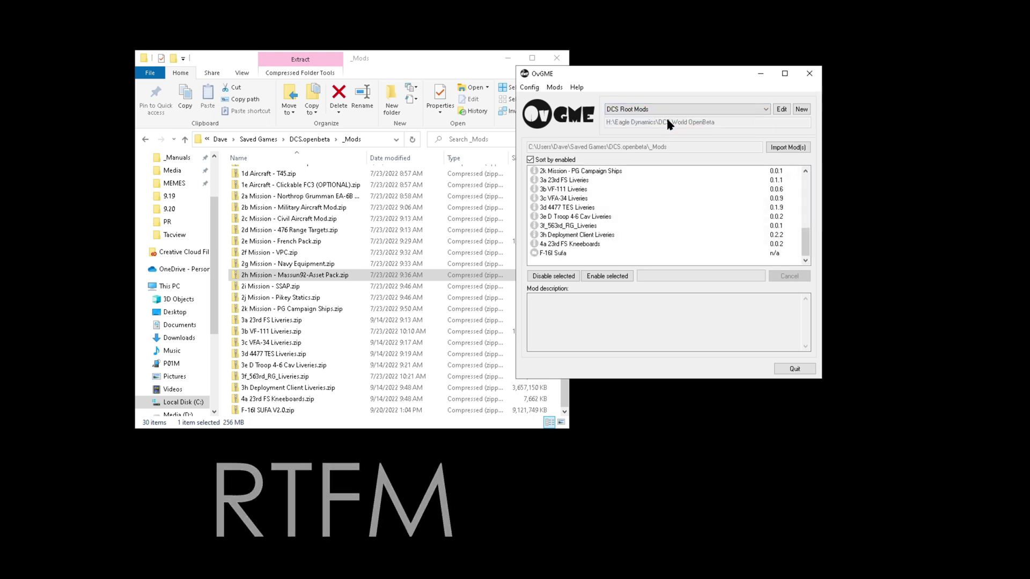
Step: Go up to the DCS.openbeta folder, reopen its _Mods subfolder and look through the mod files
click(394, 252)
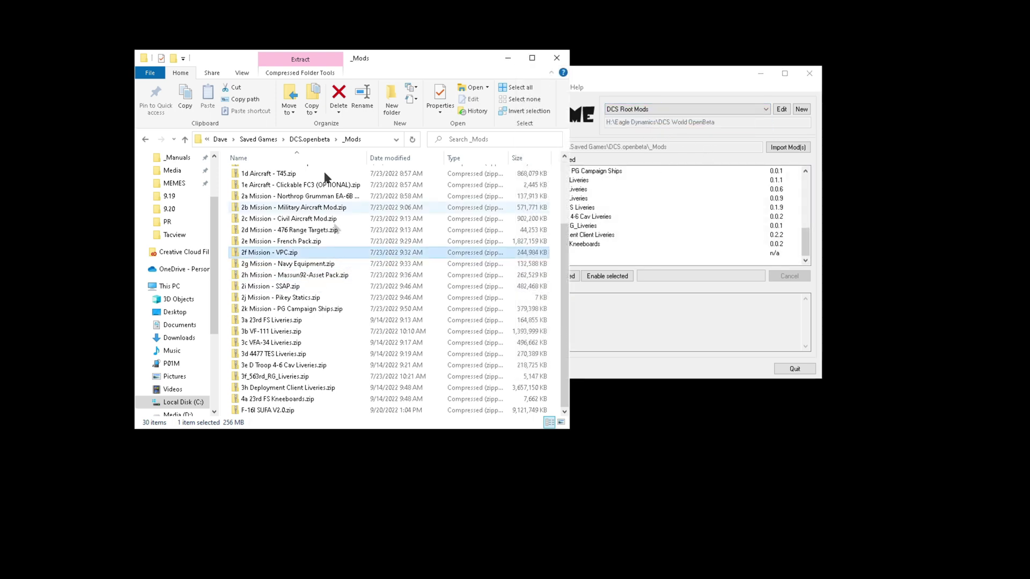
click(317, 139)
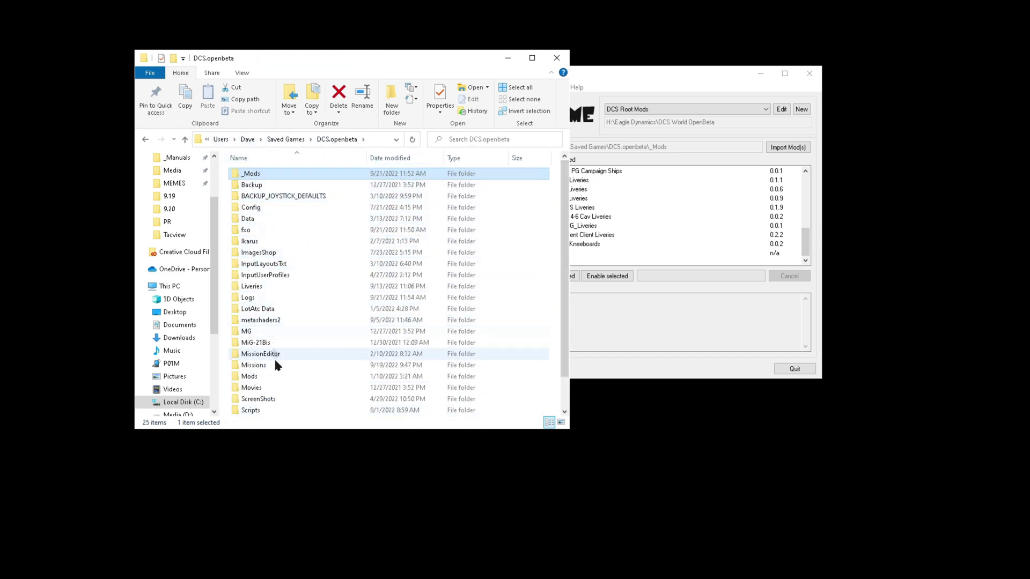
double_click(245, 176)
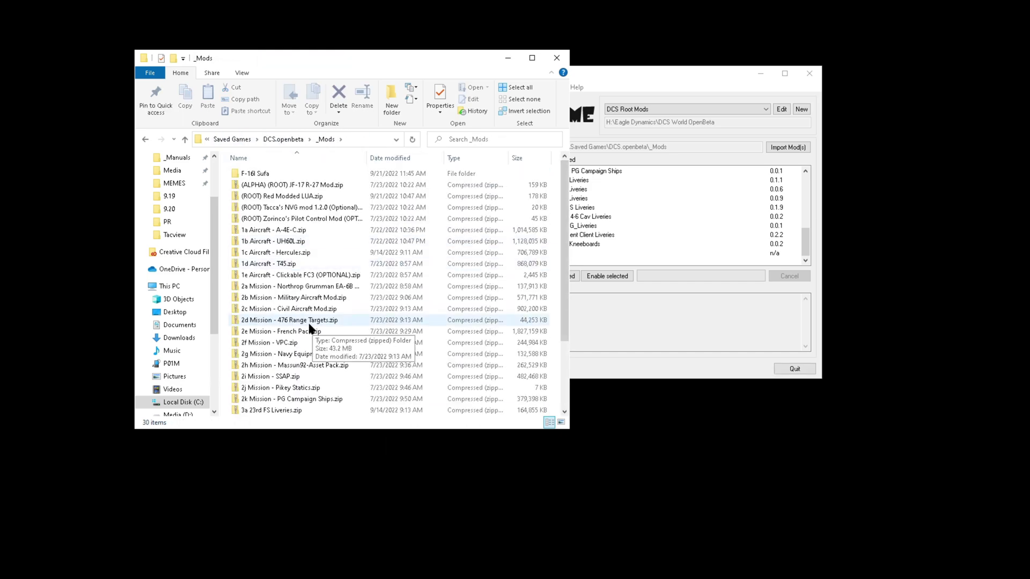
scroll(326, 201, down, 1)
scroll(326, 203, down, 2)
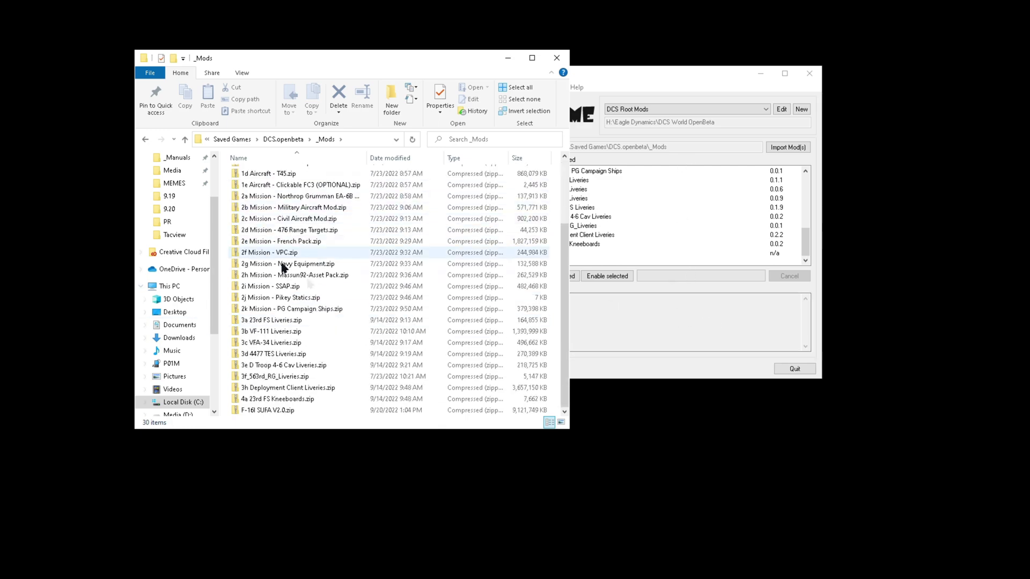
scroll(311, 274, up, 3)
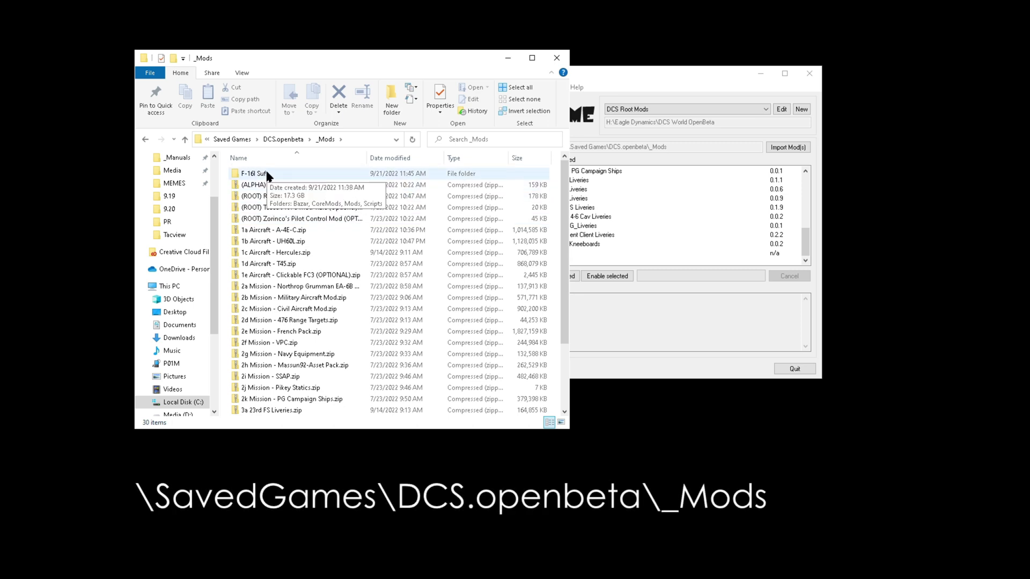
Step: Open the F-16I SUFA V2.0.zip archive and examine the contents of its F-16I Sufa folder
drag(321, 58, 594, 64)
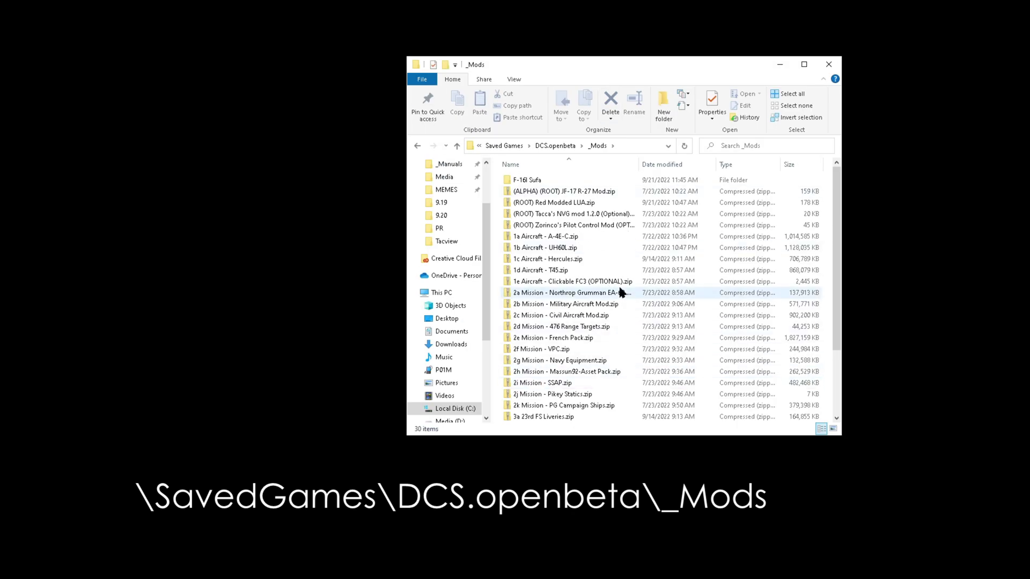
scroll(619, 292, down, 3)
click(555, 417)
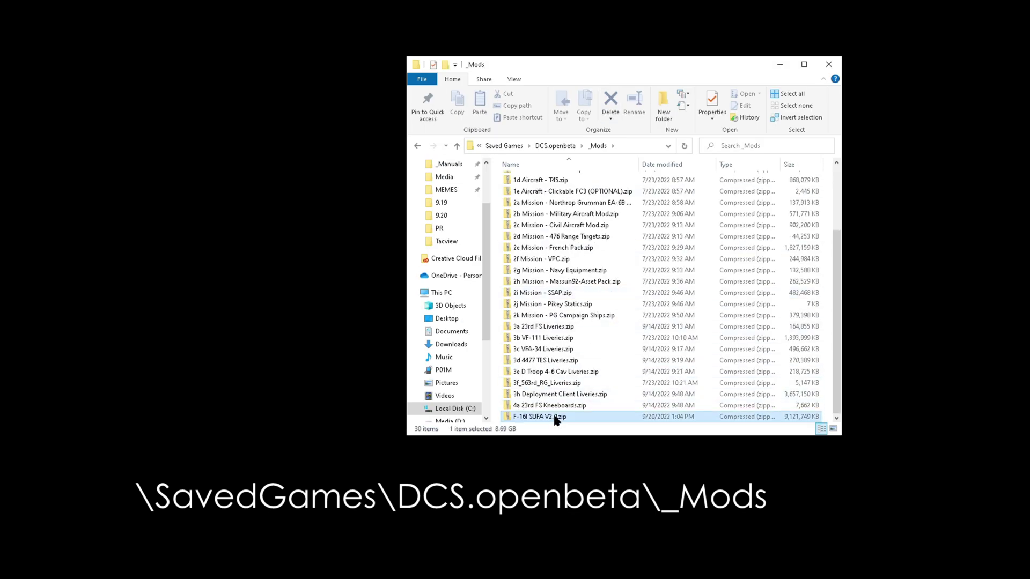
double_click(555, 417)
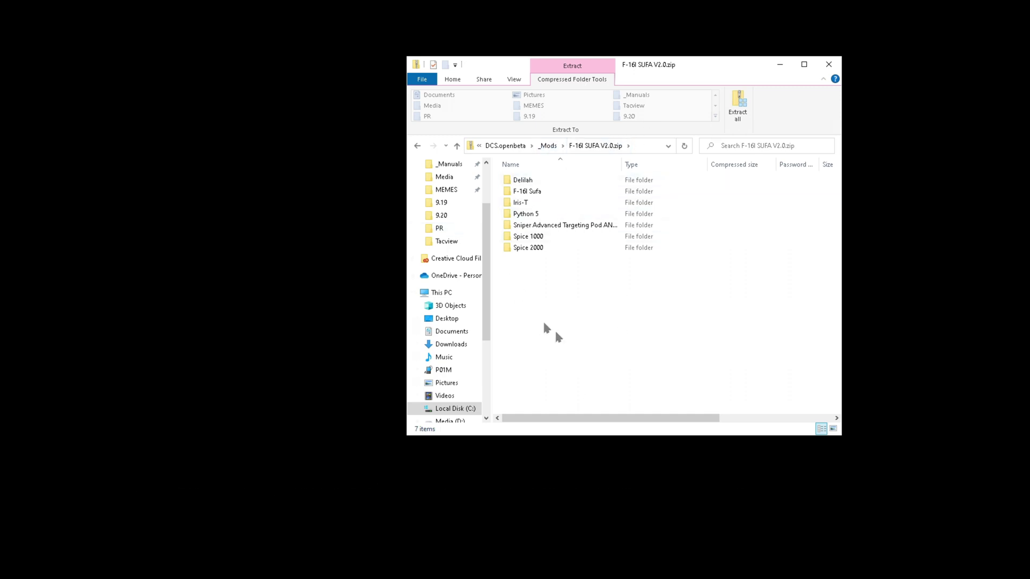
double_click(523, 192)
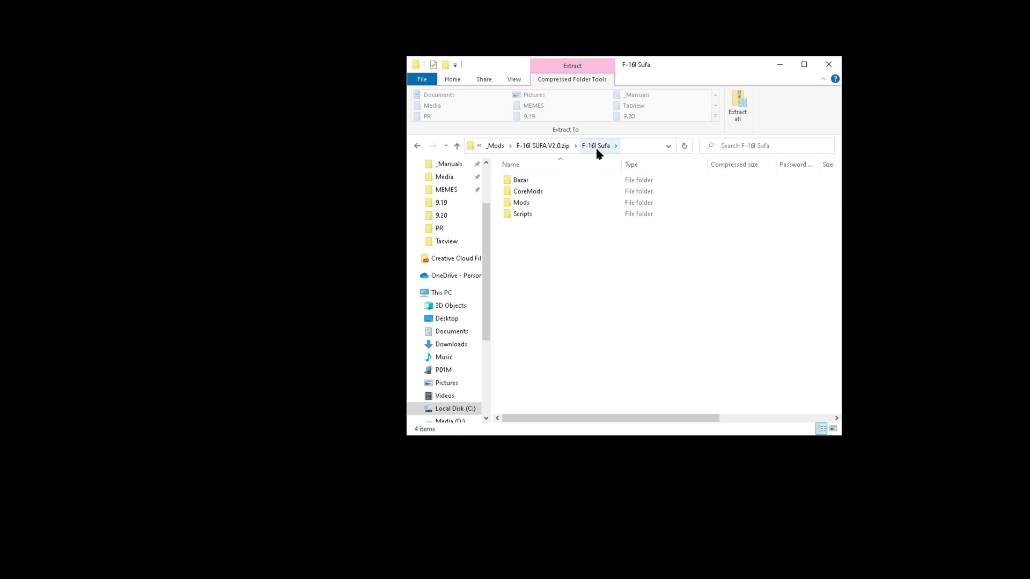
click(540, 145)
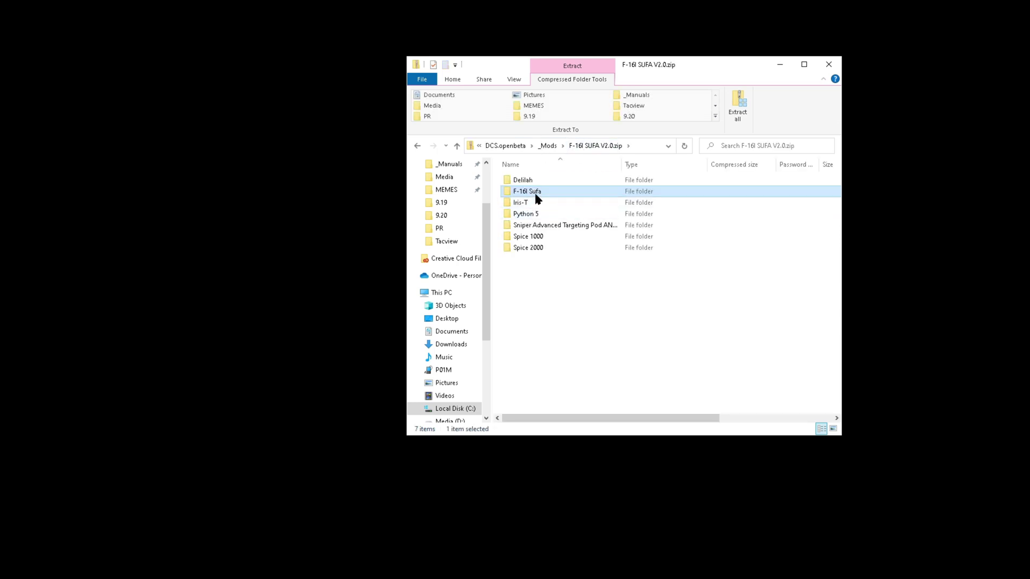
double_click(536, 194)
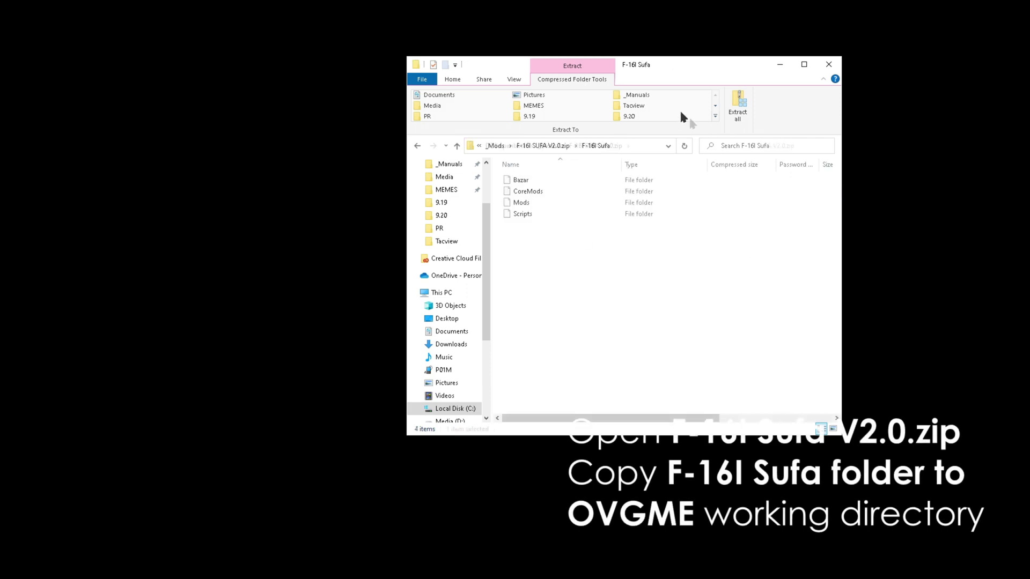
Step: Return to the _Mods folder and rename the F-16I Sufa folder as "(ROOT) F-16I Sufa"
drag(696, 66, 392, 150)
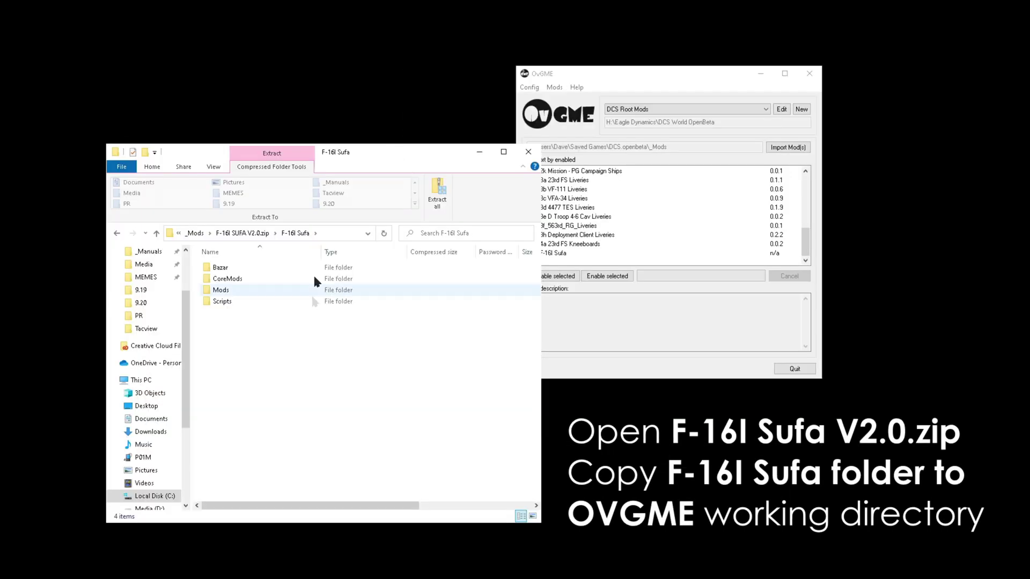
click(196, 235)
click(232, 267)
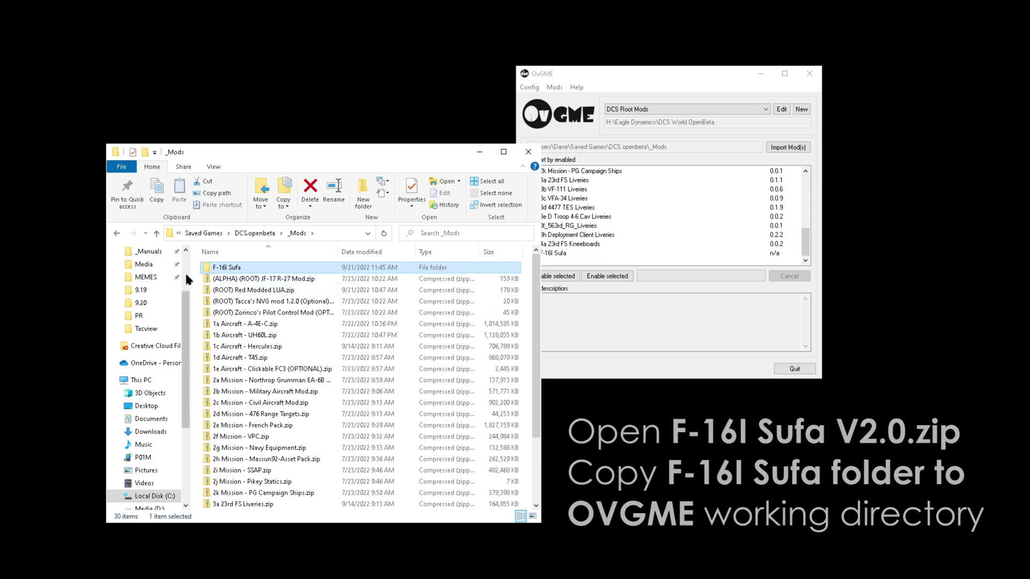
right_click(228, 267)
click(302, 525)
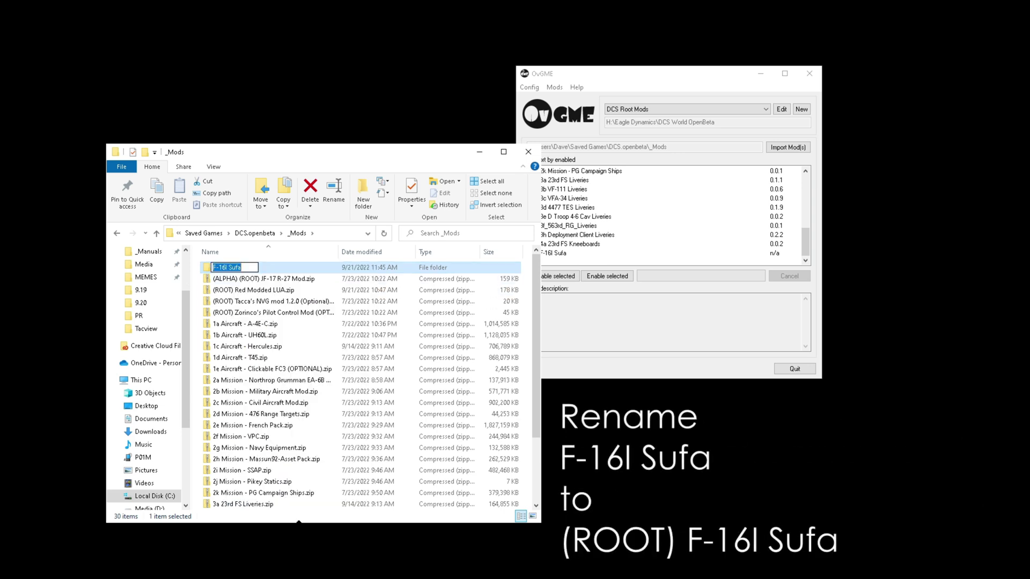
key(Home)
text((Root)
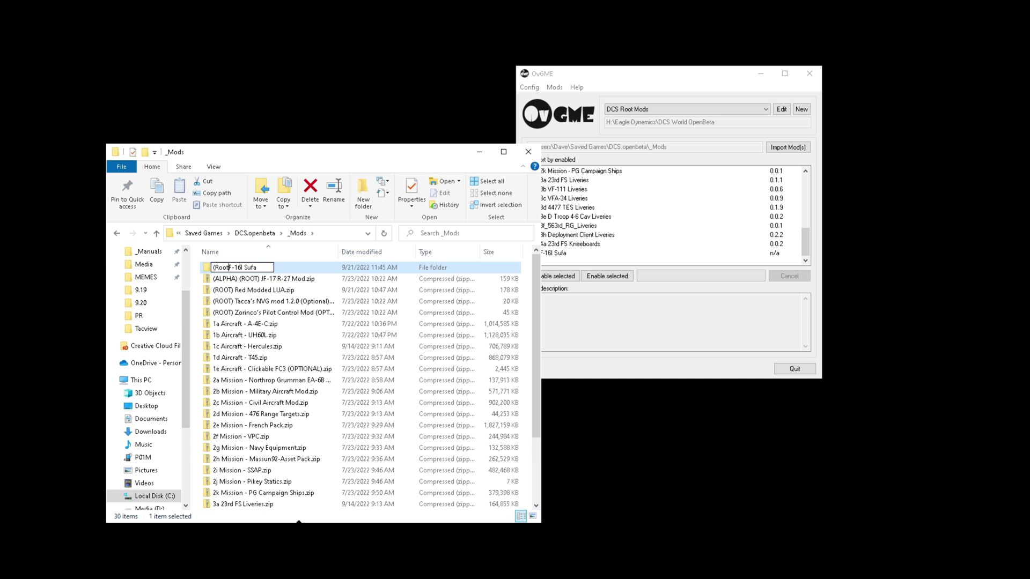
key(BackSpace)
key(BackSpace)
key(BackSpace)
text(OOT))
key(Return)
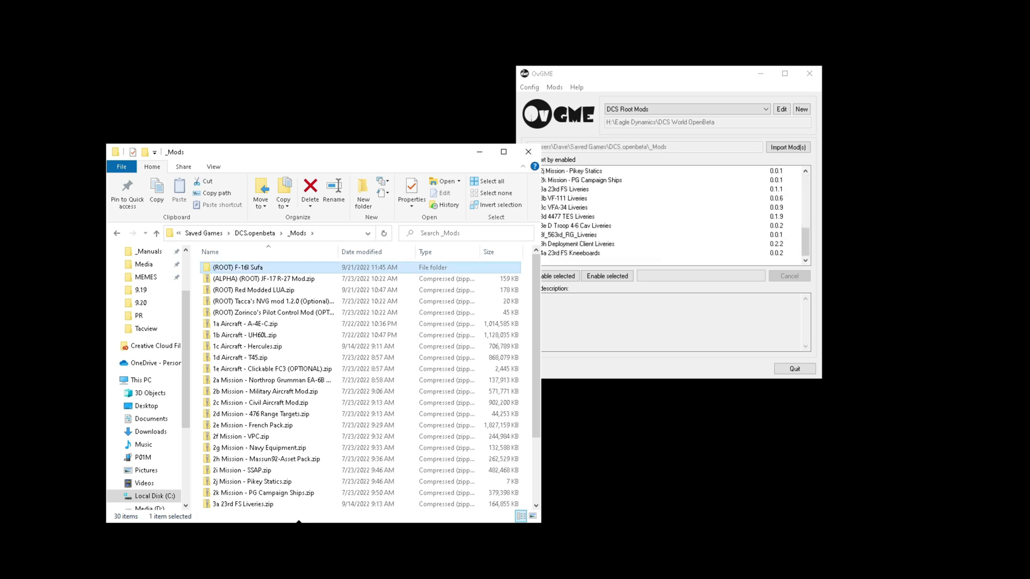
Step: Check the subfolders inside the (ROOT) F-16I Sufa folder, then go back to _Mods and the mod manager
click(423, 323)
click(632, 245)
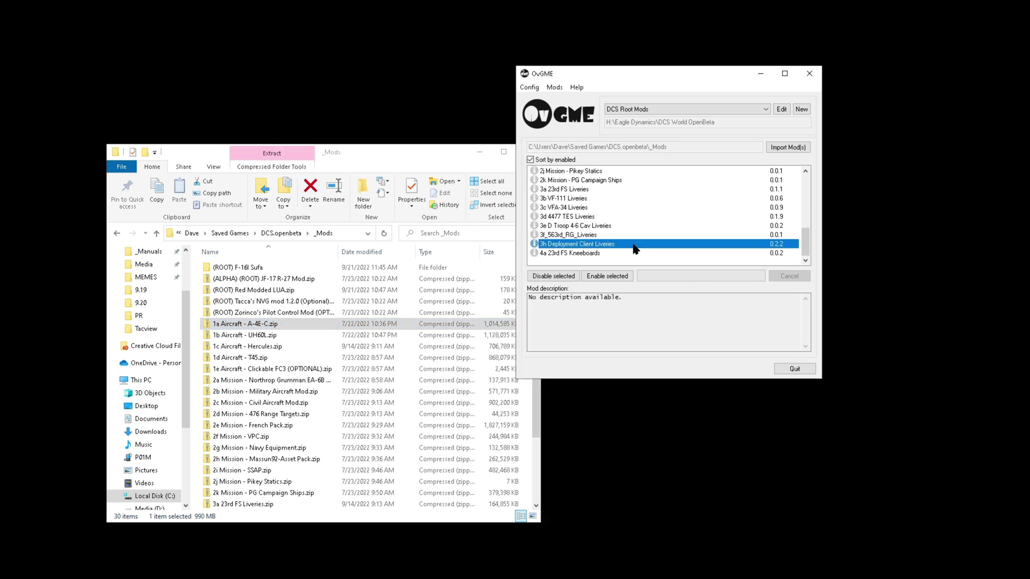
double_click(262, 271)
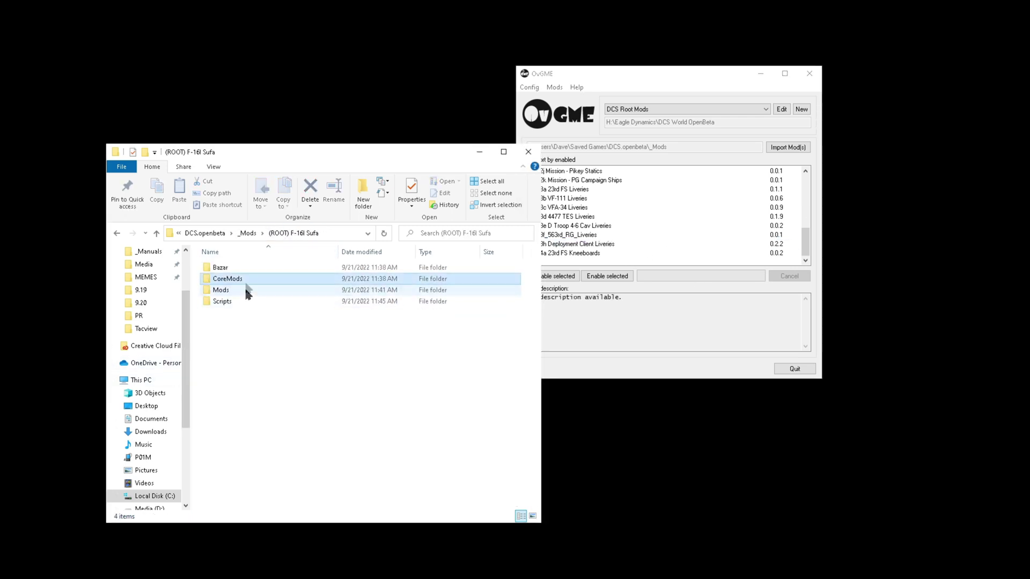
click(240, 268)
click(263, 354)
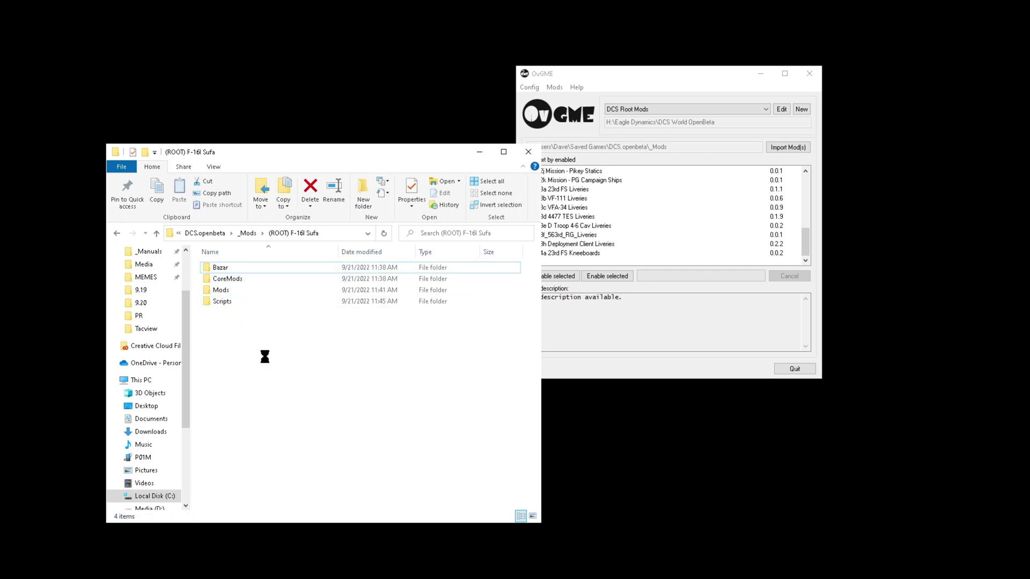
click(768, 331)
click(382, 395)
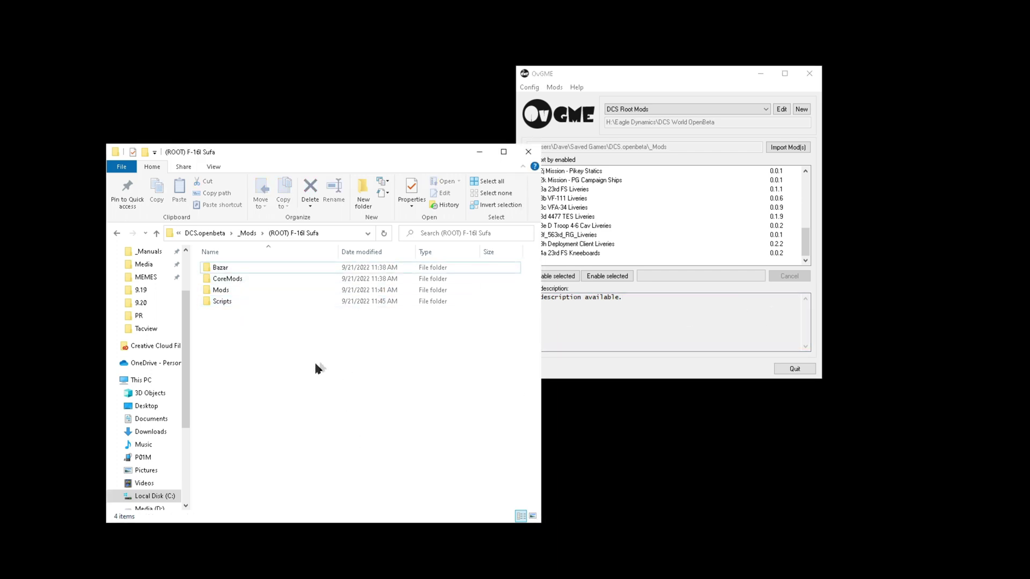
key(alt+Left)
click(784, 337)
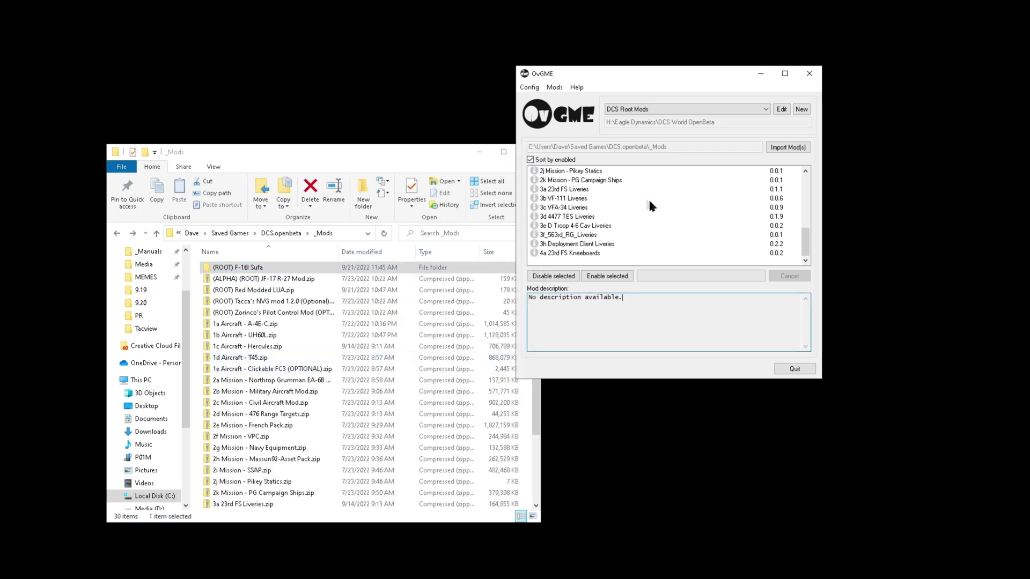
Step: With the DCS Root Mods configuration chosen, enable the (ROOT) F-16I Sufa mod
click(679, 105)
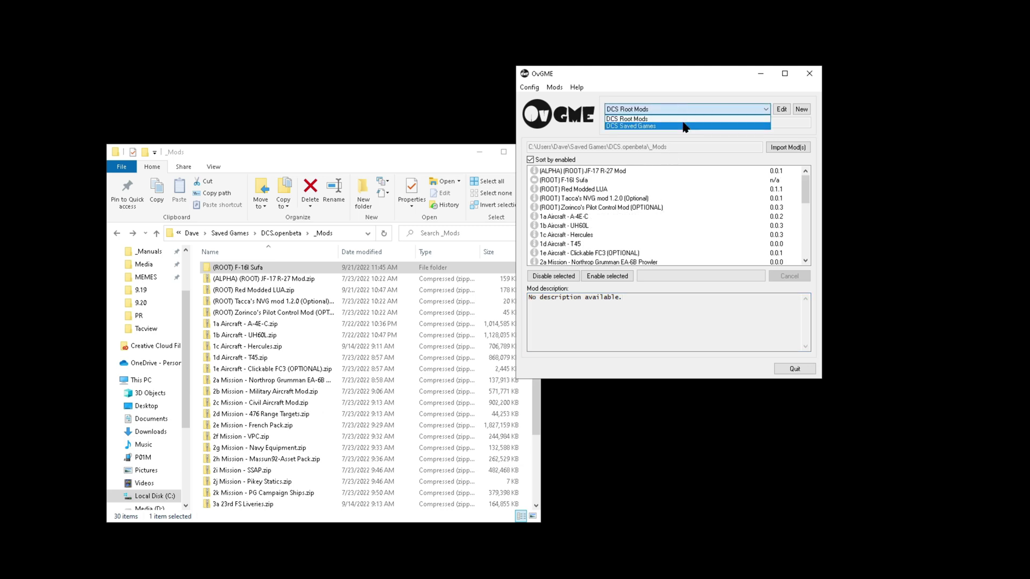
click(678, 118)
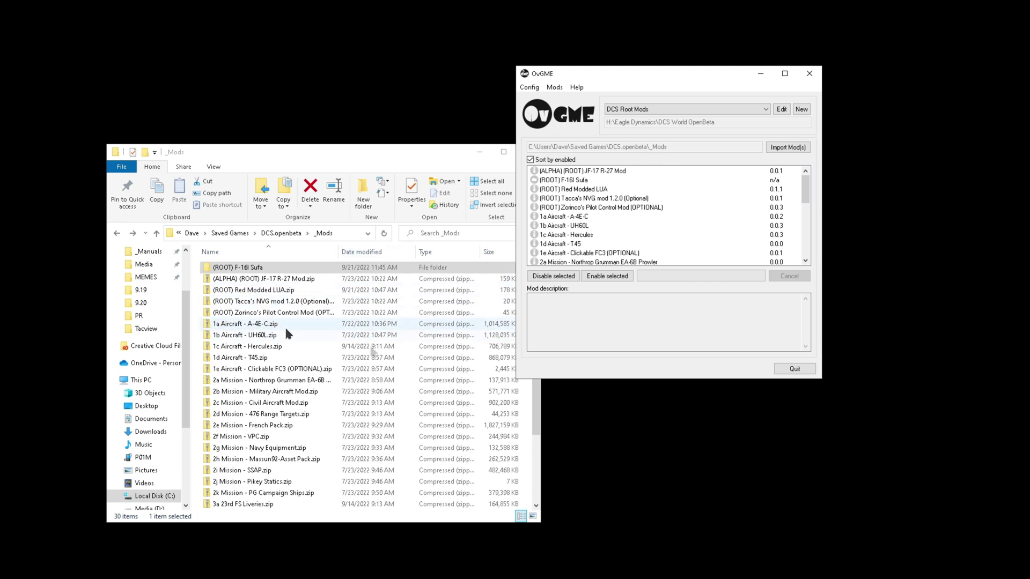
scroll(736, 215, down, 6)
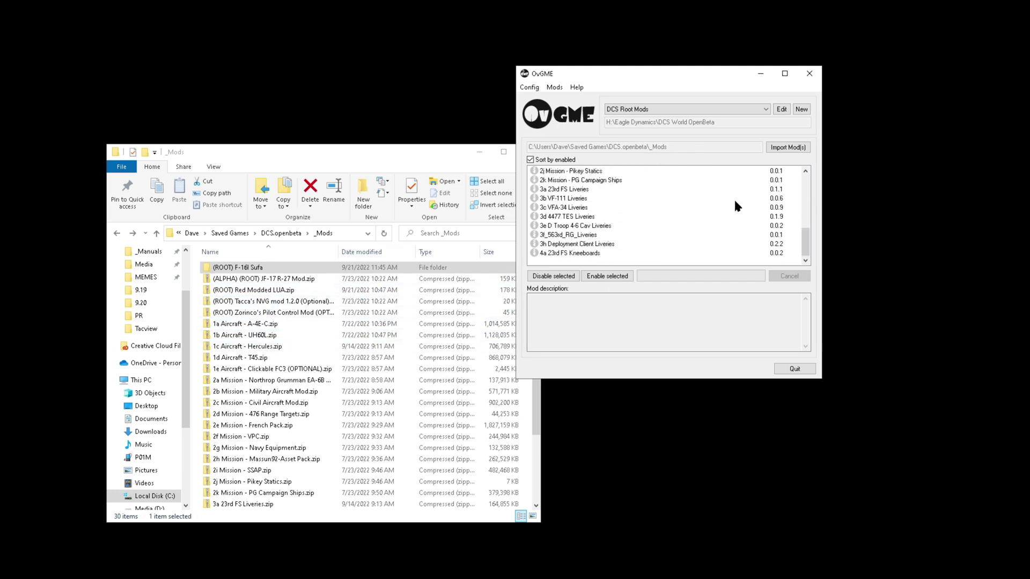
scroll(735, 209, up, 6)
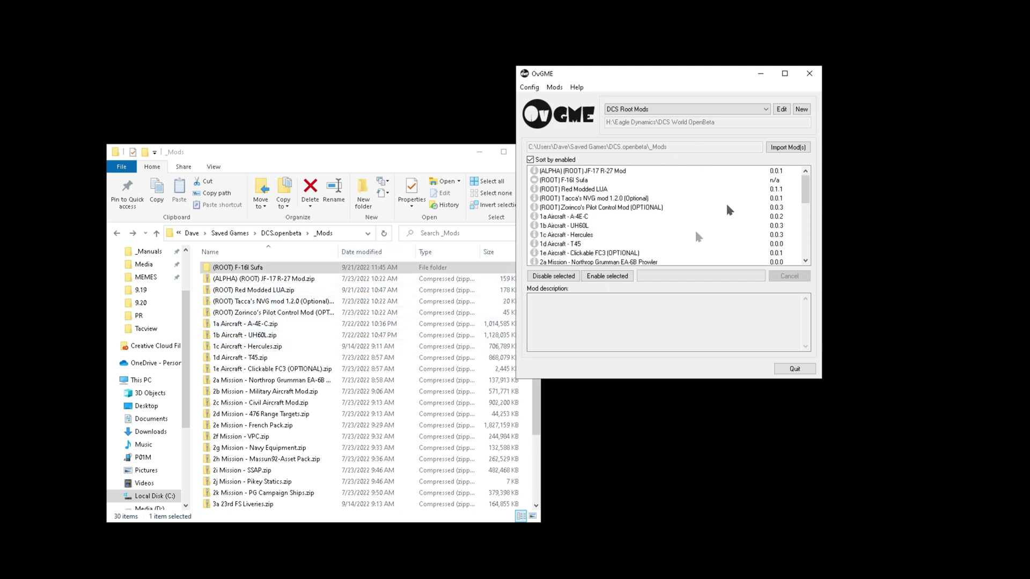
click(562, 181)
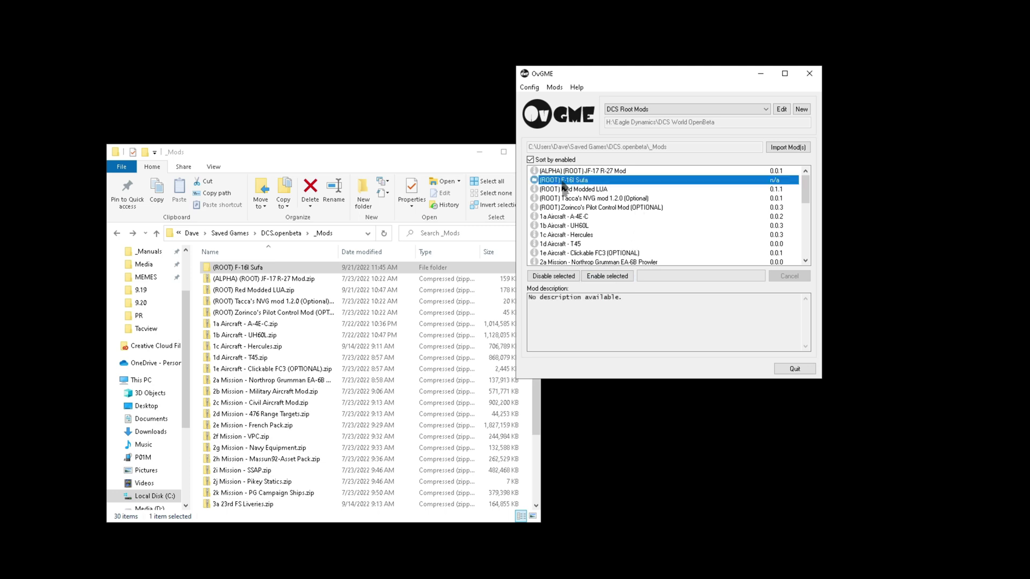
key(Return)
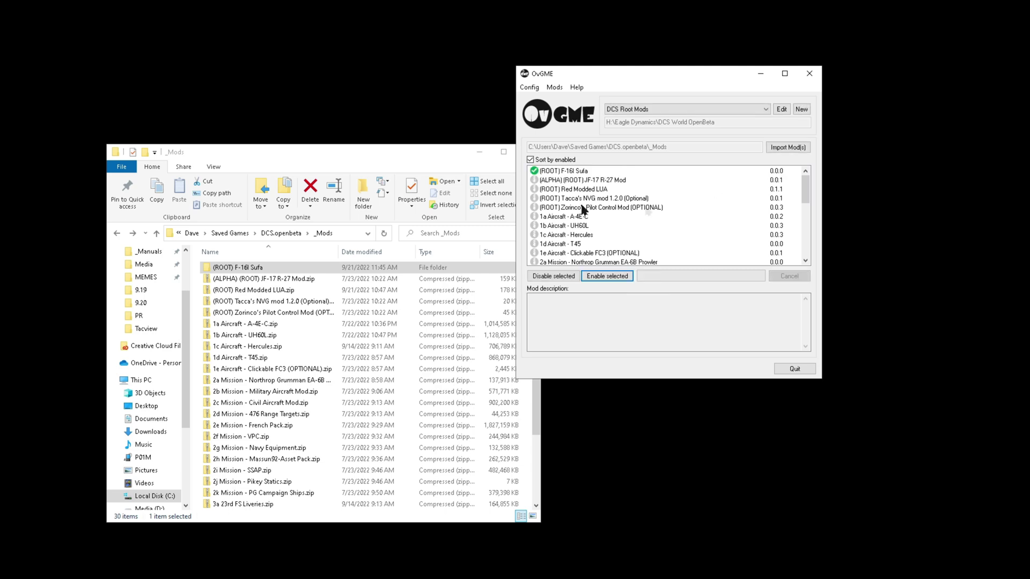
Step: Launch DCS World OpenBeta and look through the F-16I Sufa instant action missions for Caucasus
click(560, 172)
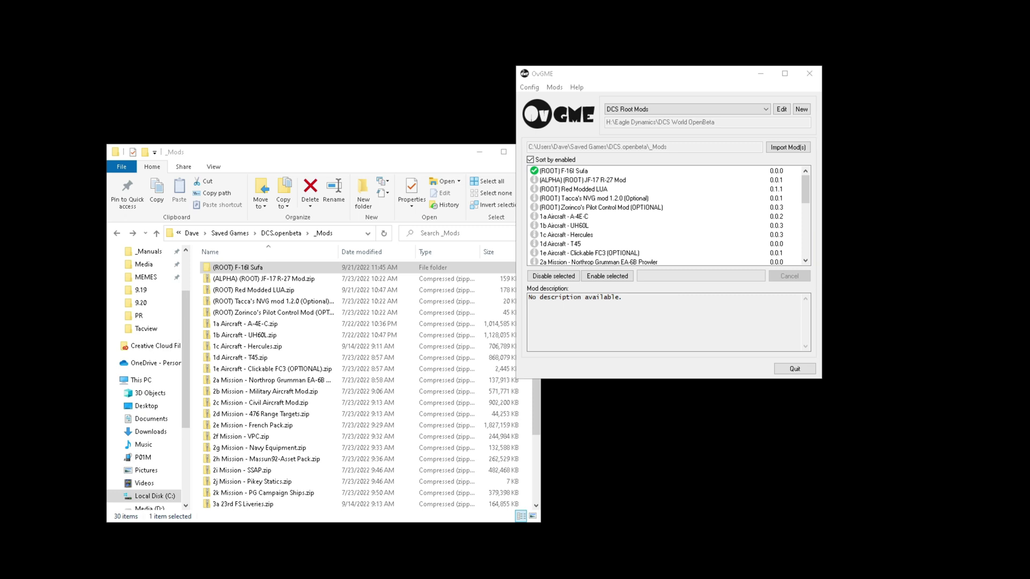
key(super)
text(dcs)
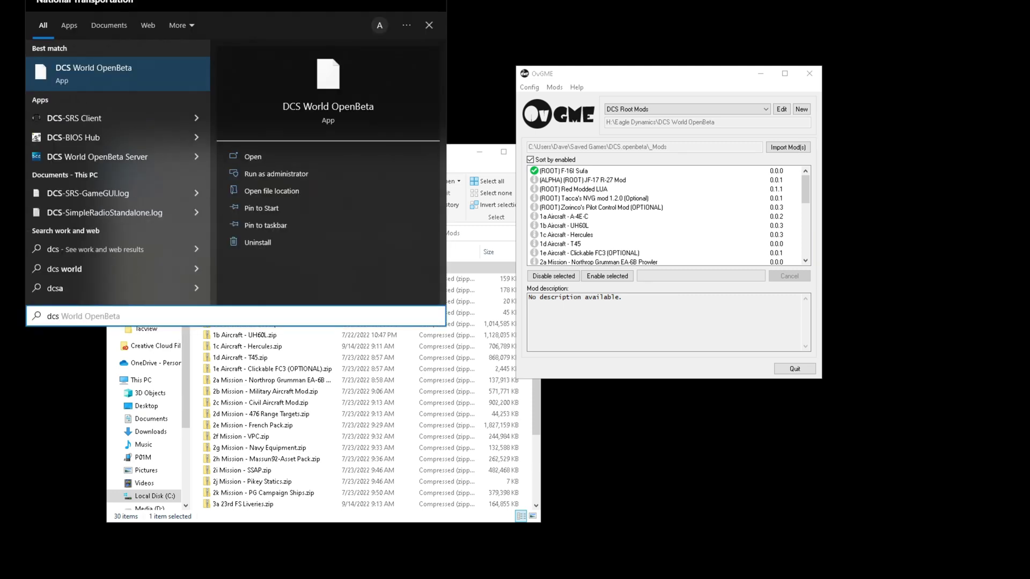
click(258, 157)
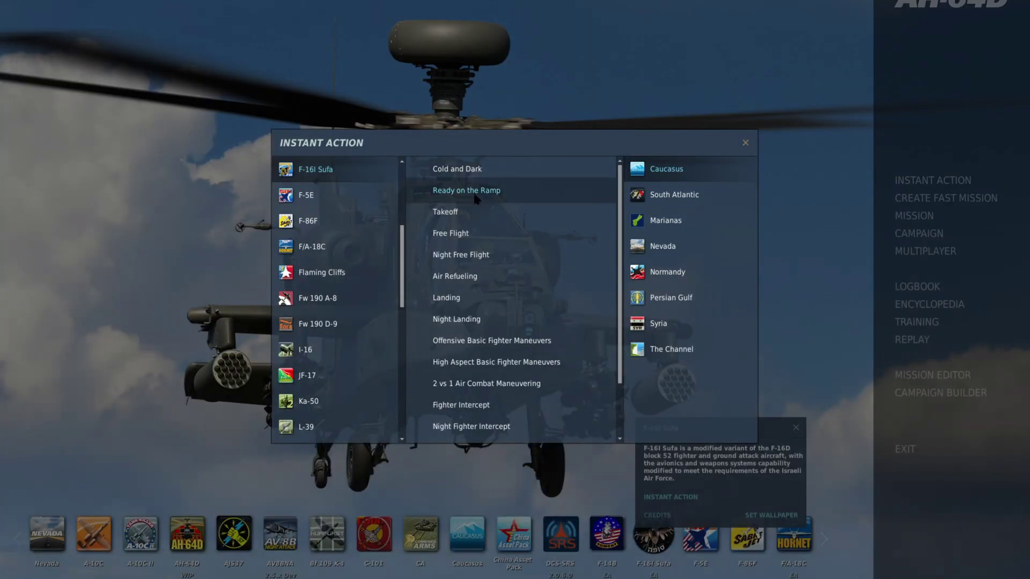
scroll(493, 180, down, 3)
scroll(498, 240, up, 3)
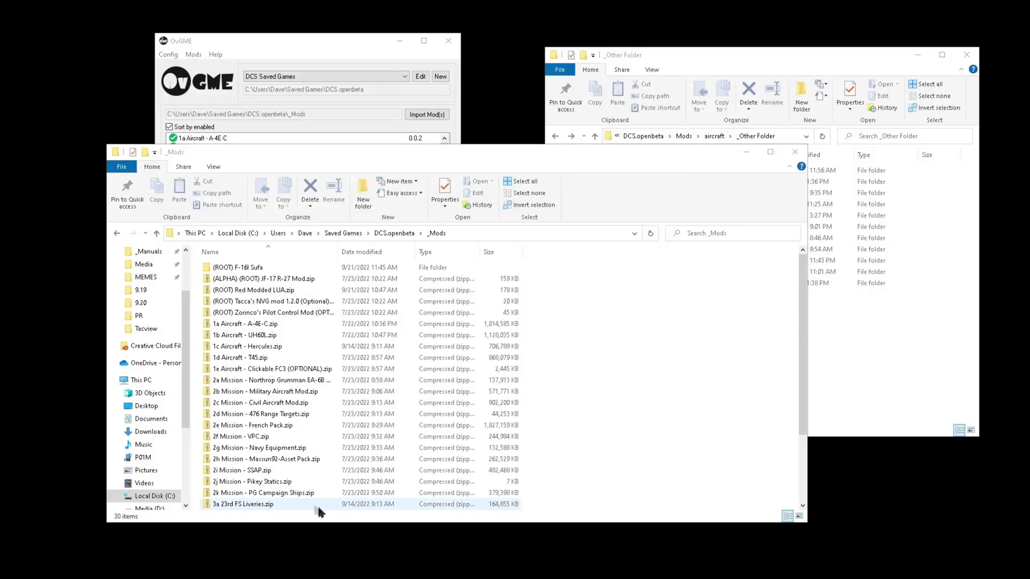
Step: Compare the DCS Saved Games mod list in OvGME with the archives and folders stored in _Mods
click(359, 48)
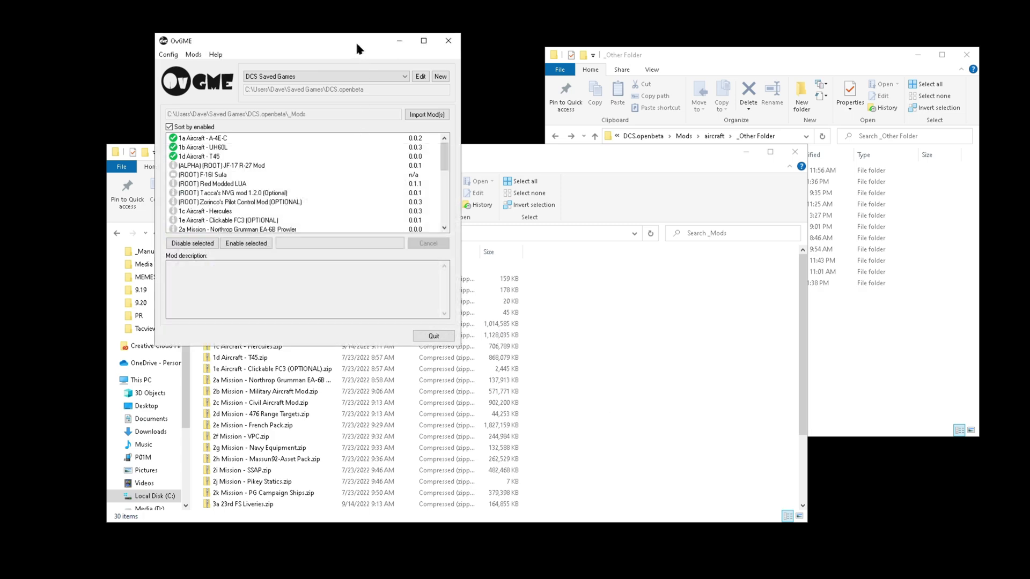
click(703, 410)
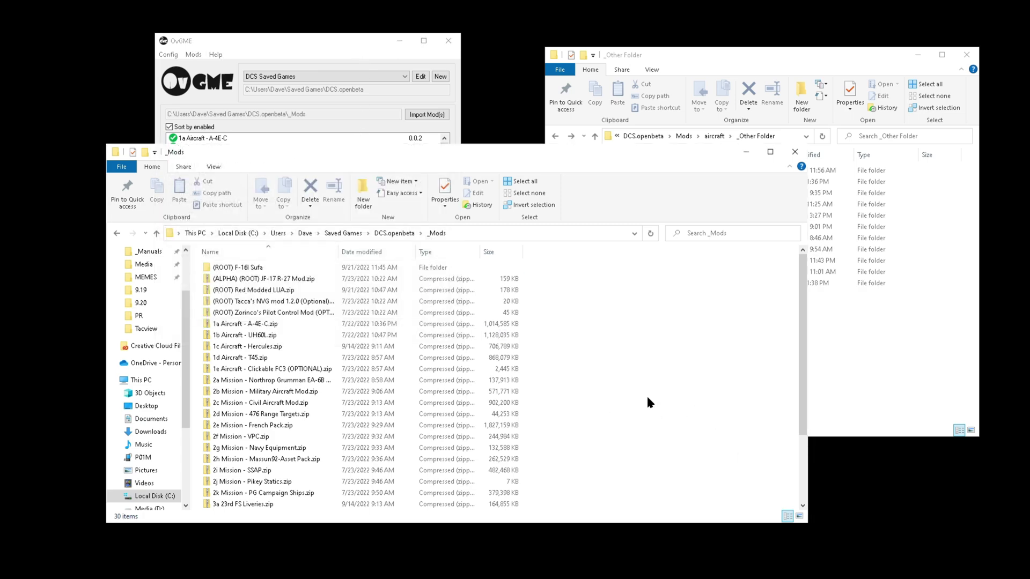
scroll(647, 392, down, 3)
scroll(648, 390, up, 3)
scroll(648, 390, down, 3)
scroll(647, 387, up, 3)
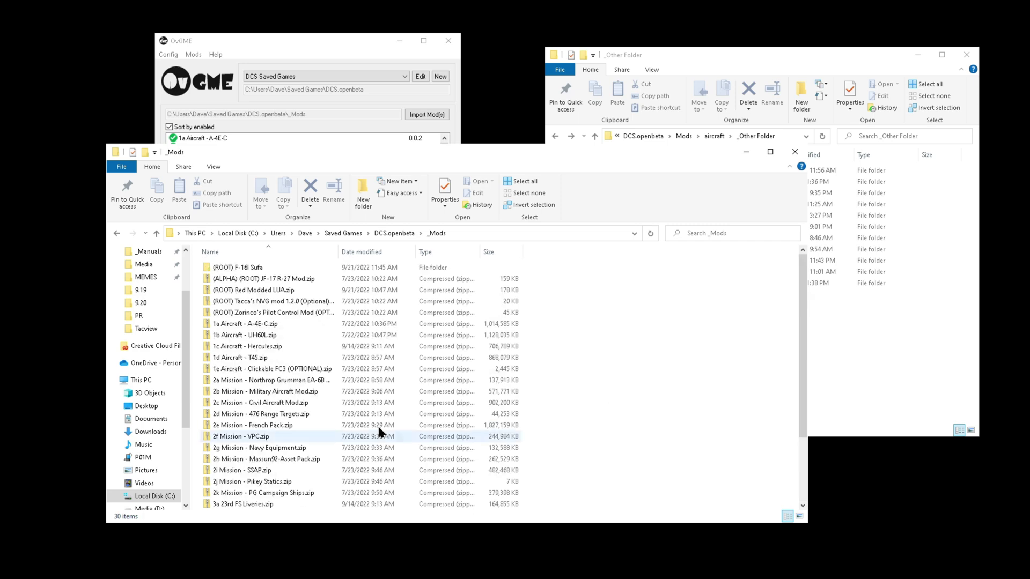
scroll(590, 376, down, 3)
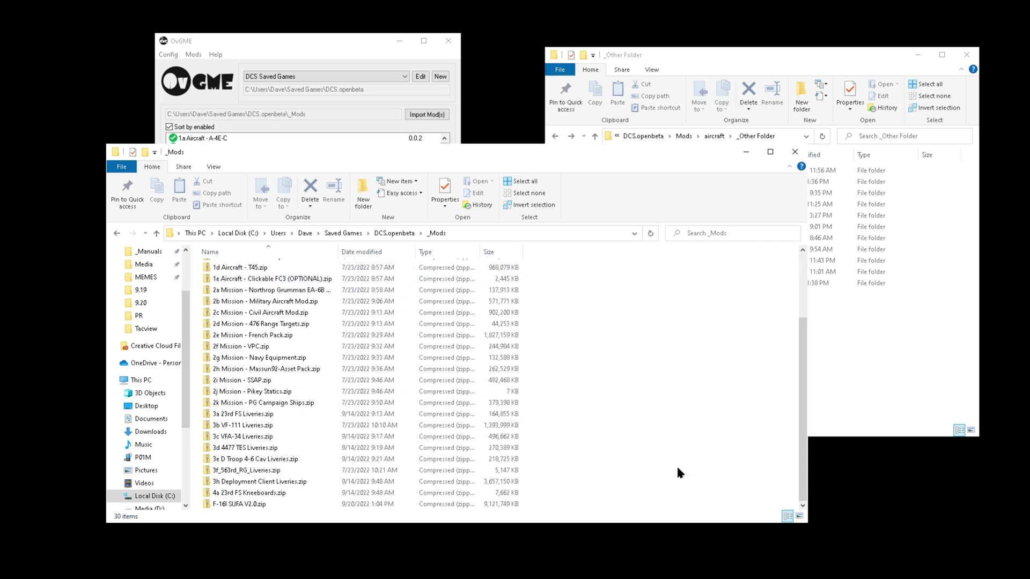
Step: In the other File Explorer window, go up to the aircraft folder and reopen its _Other Folder
right_click(691, 427)
click(938, 346)
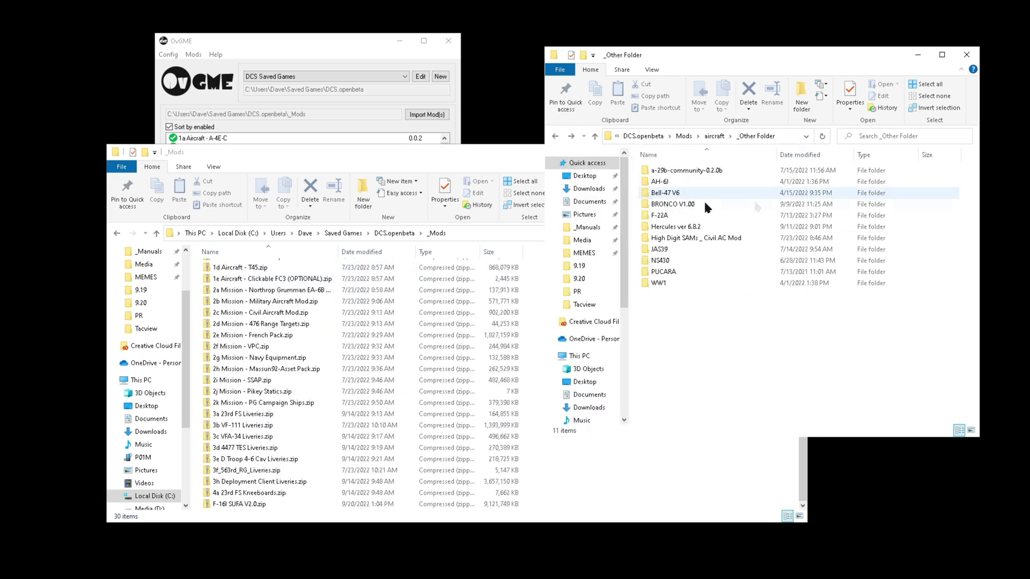
click(713, 136)
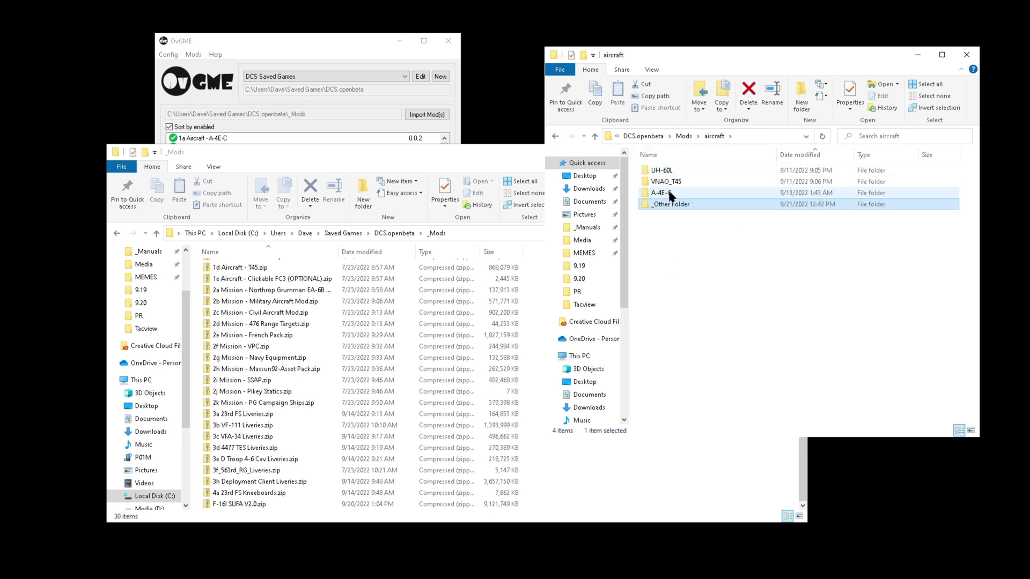
double_click(677, 204)
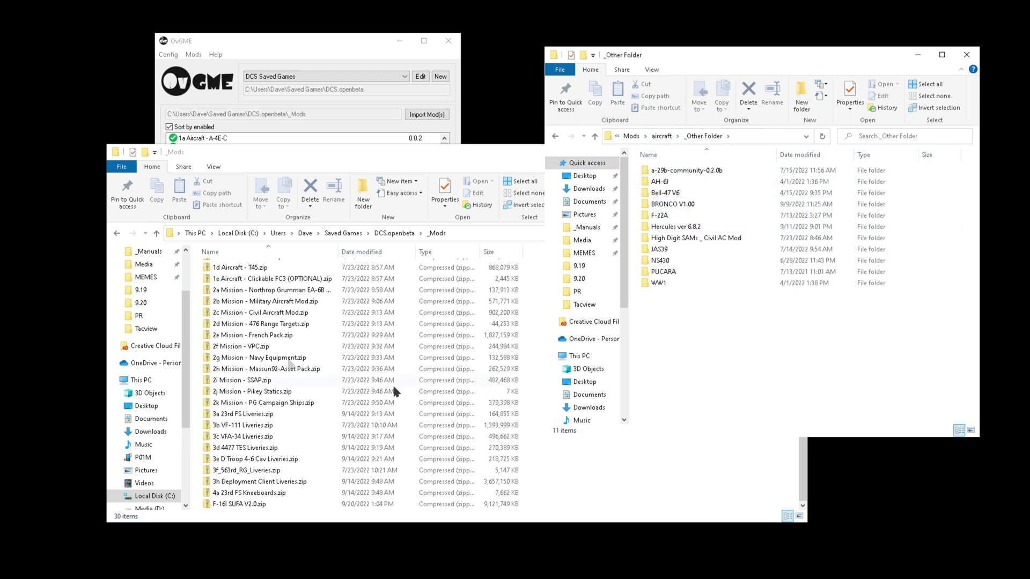
Step: Look over the mod folders in _Other Folder, check inside BRONCO V1.00, and return to _Other Folder
click(696, 204)
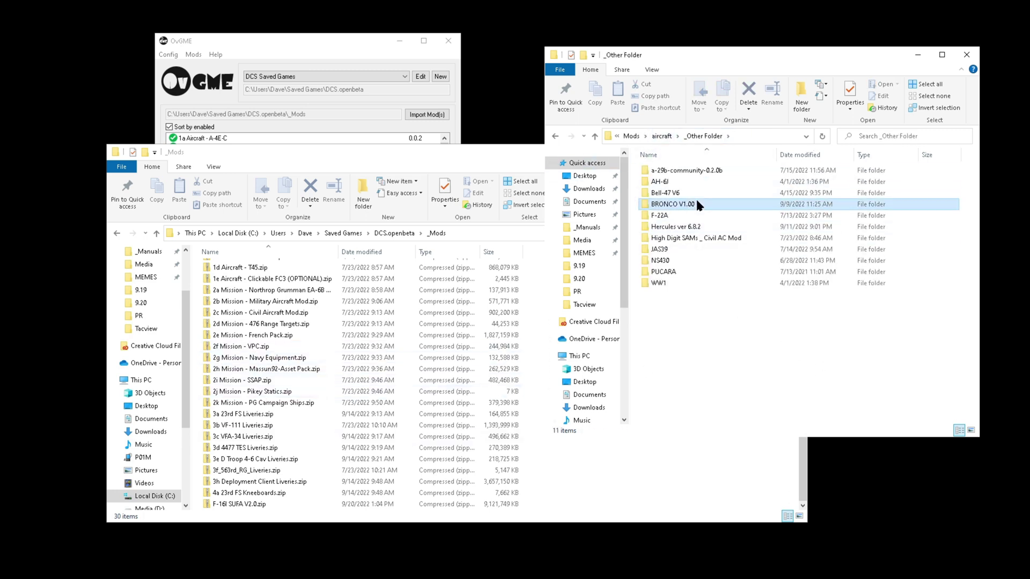
click(692, 271)
click(700, 261)
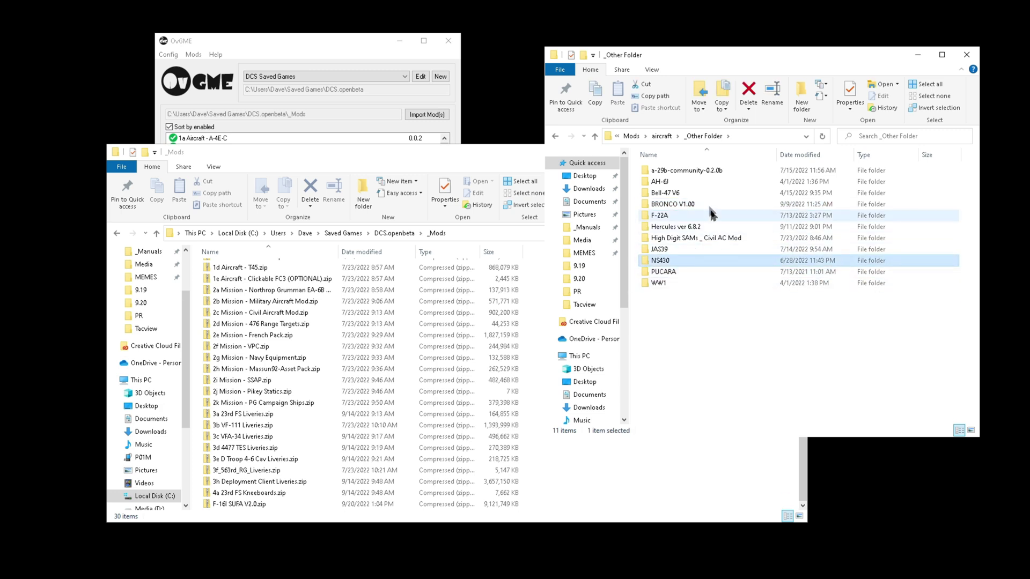
click(697, 171)
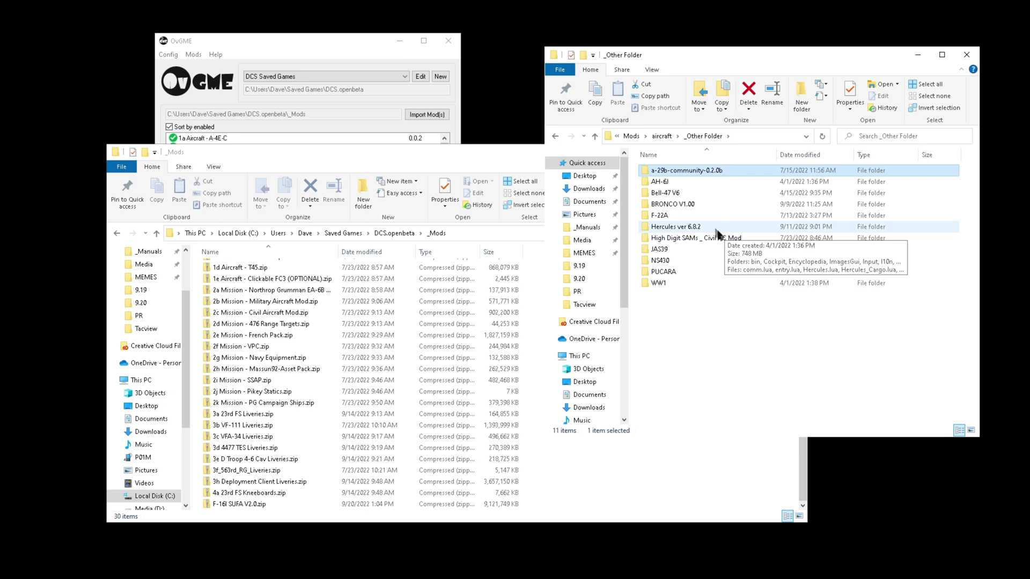
click(767, 365)
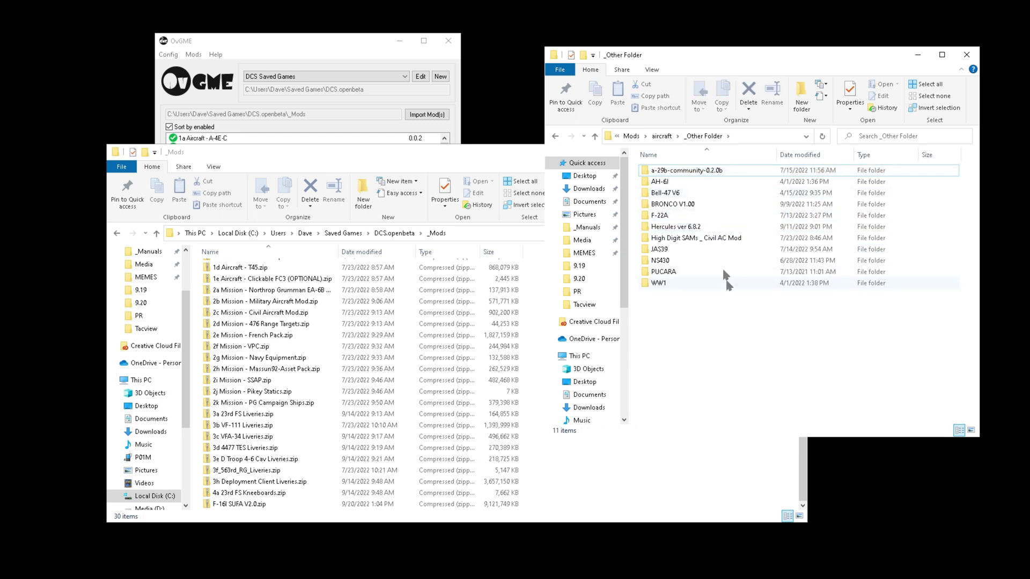
click(698, 204)
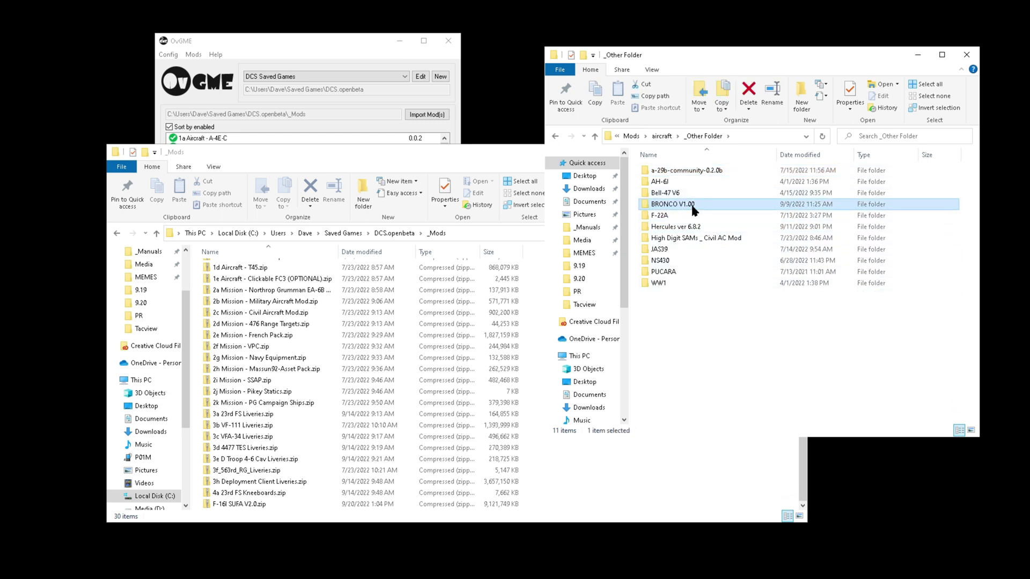
key(Return)
key(BackSpace)
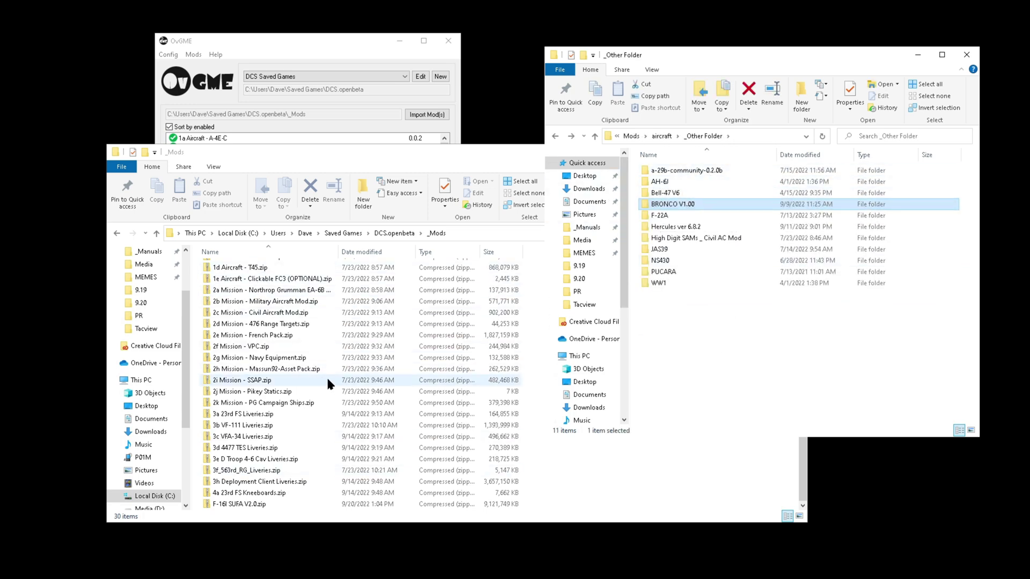
Step: Create a new folder named "0a Bronco" in the _Mods folder
click(478, 491)
scroll(357, 411, up, 3)
scroll(358, 409, down, 3)
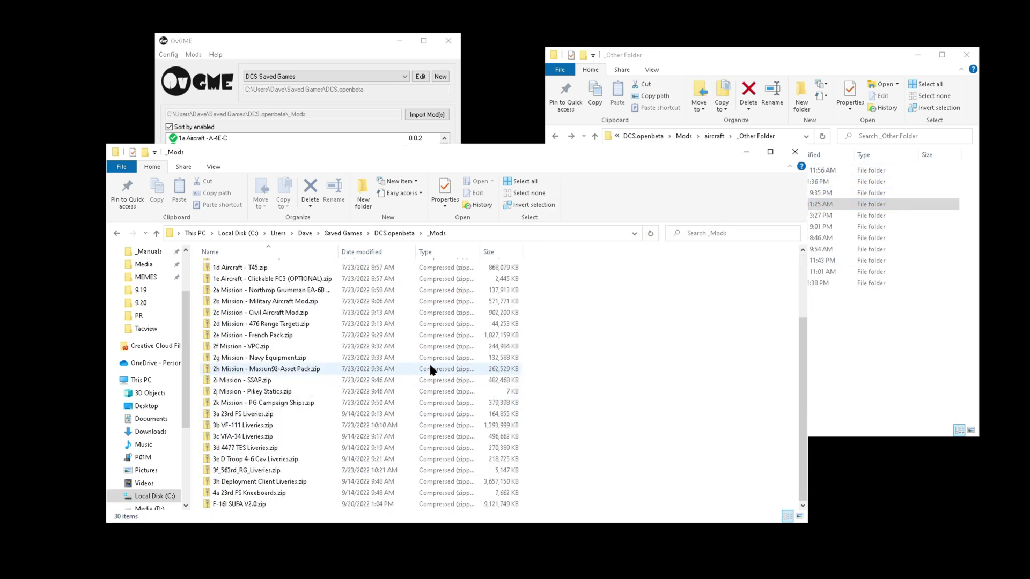
right_click(629, 404)
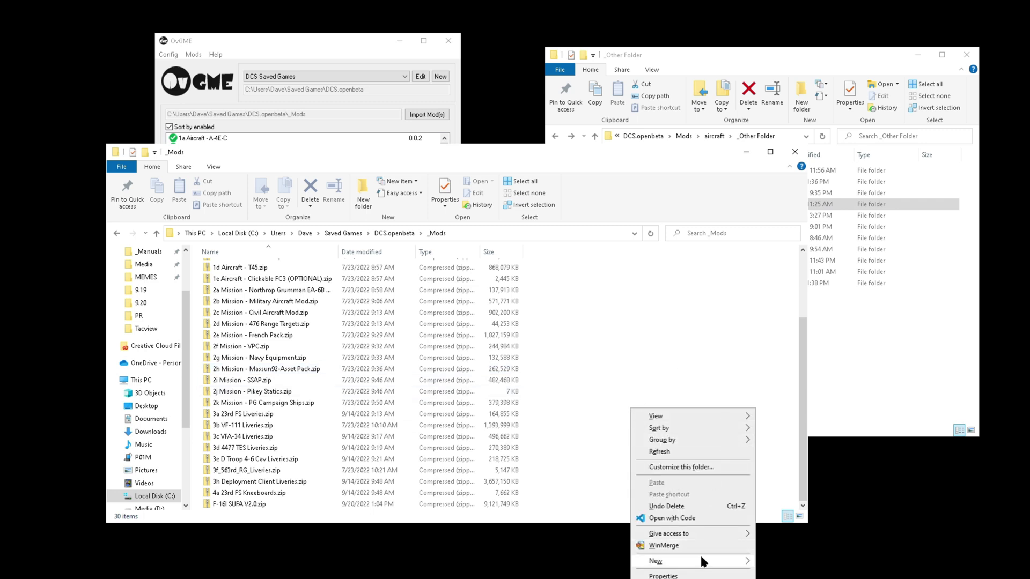
mouse_move(700, 558)
click(792, 386)
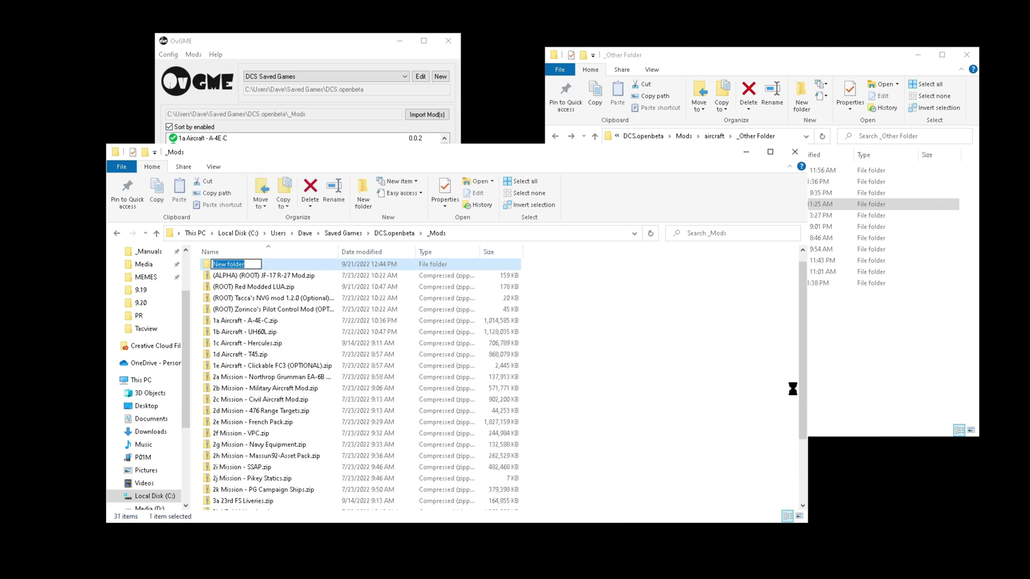
text(0a Bronco)
key(Return)
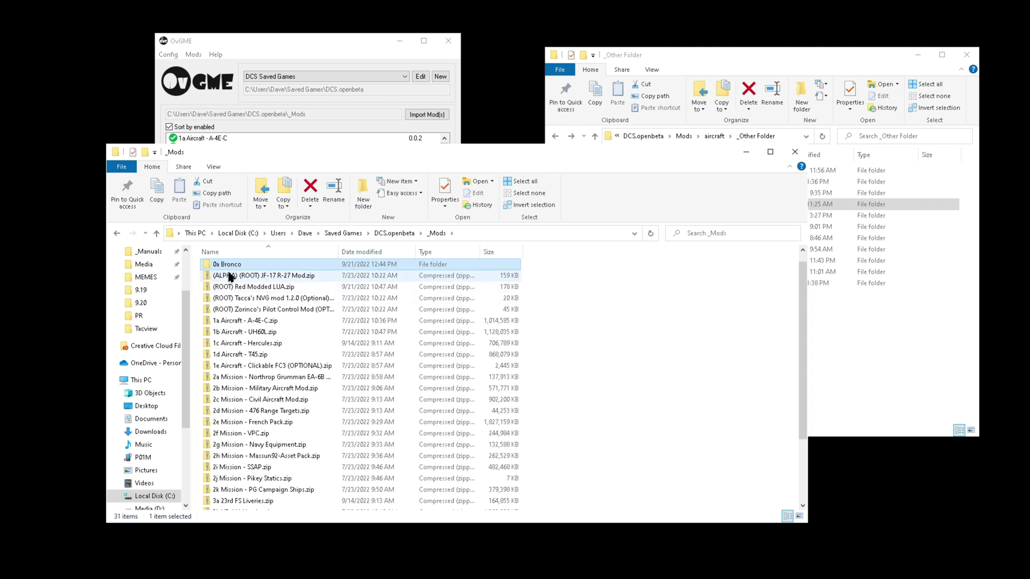
Step: Look inside the 0a Bronco folder, return to _Mods through DCS.openbeta, and check the mod list in OvGME
double_click(230, 265)
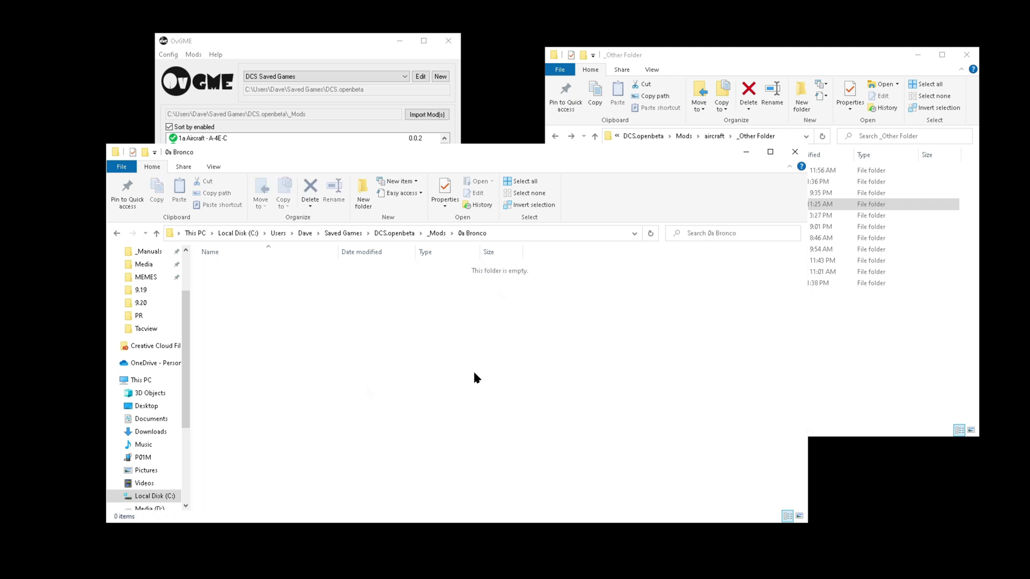
click(414, 234)
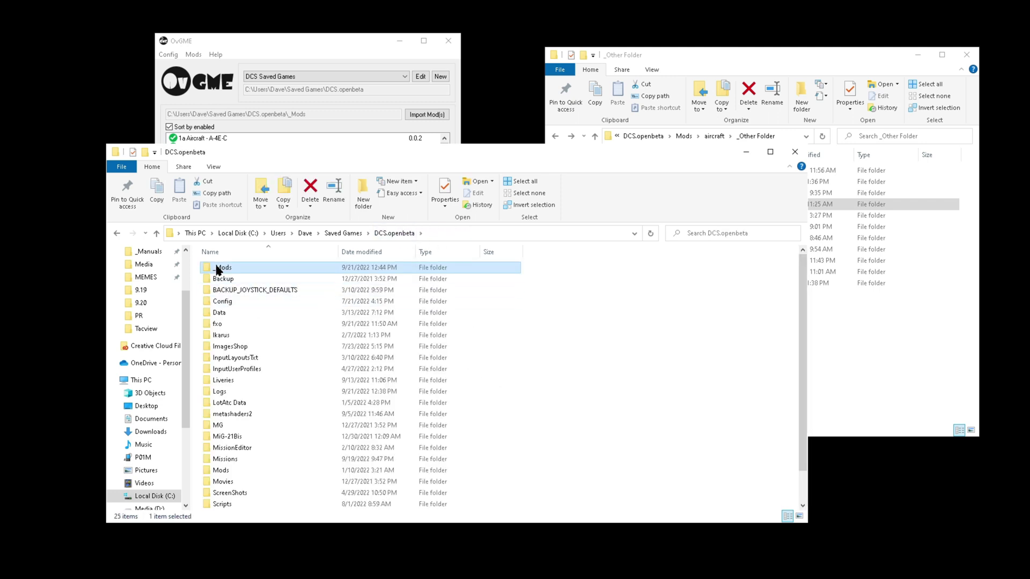
double_click(218, 268)
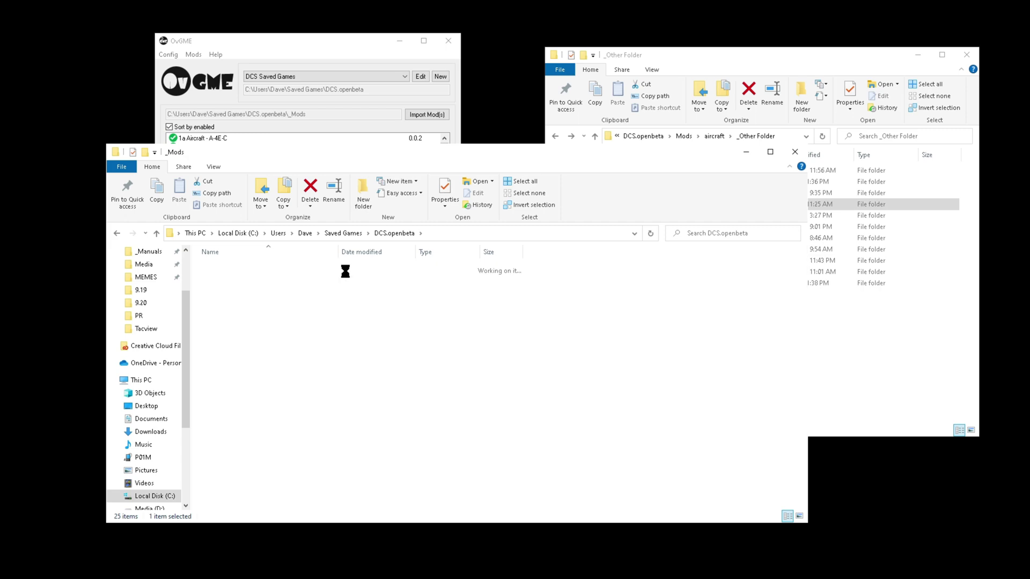
click(343, 114)
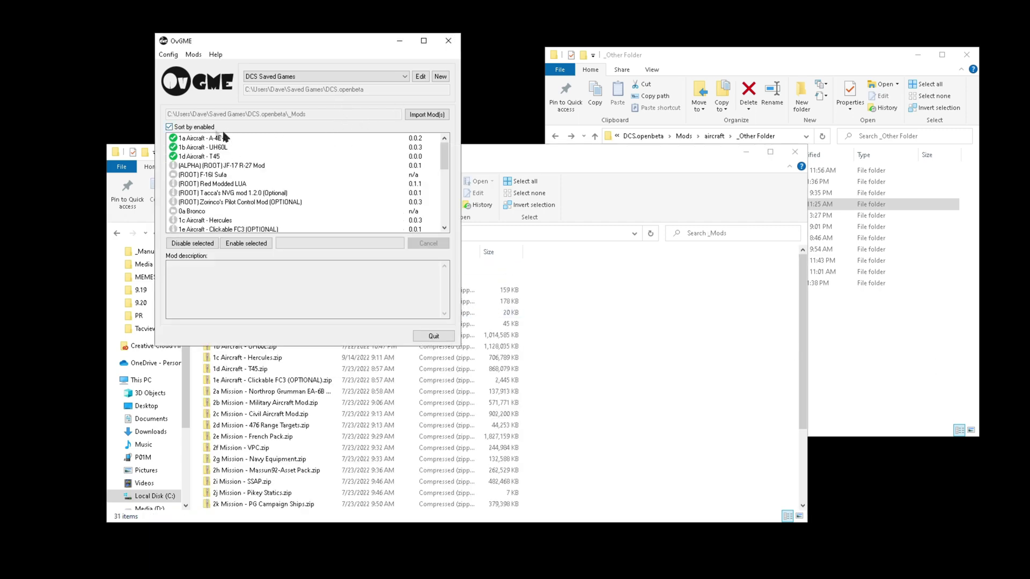
click(857, 379)
click(485, 380)
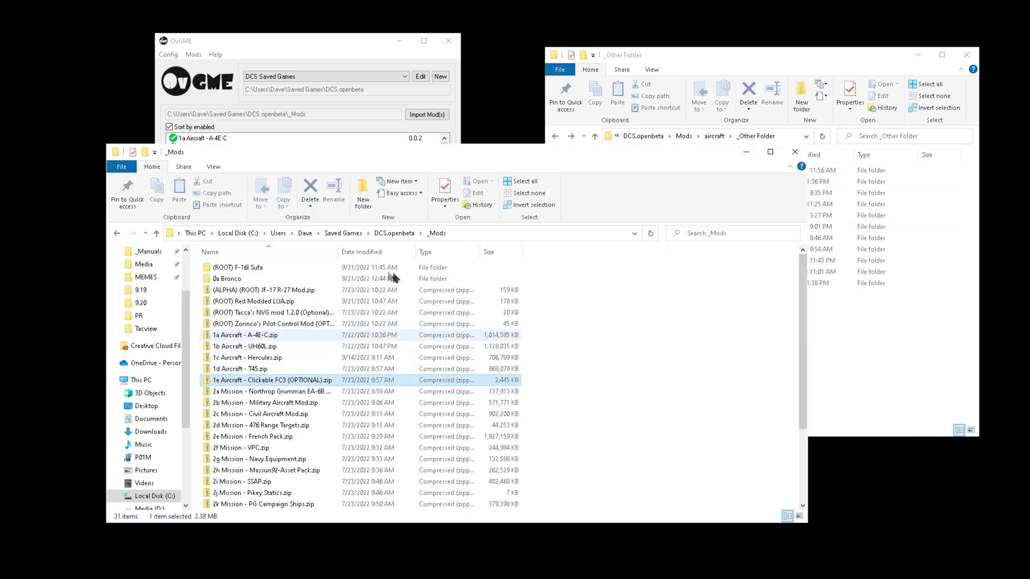
Step: Examine the folder structure of (ROOT) F-16I Sufa, including its Mods subfolder, and go back to _Mods
double_click(257, 269)
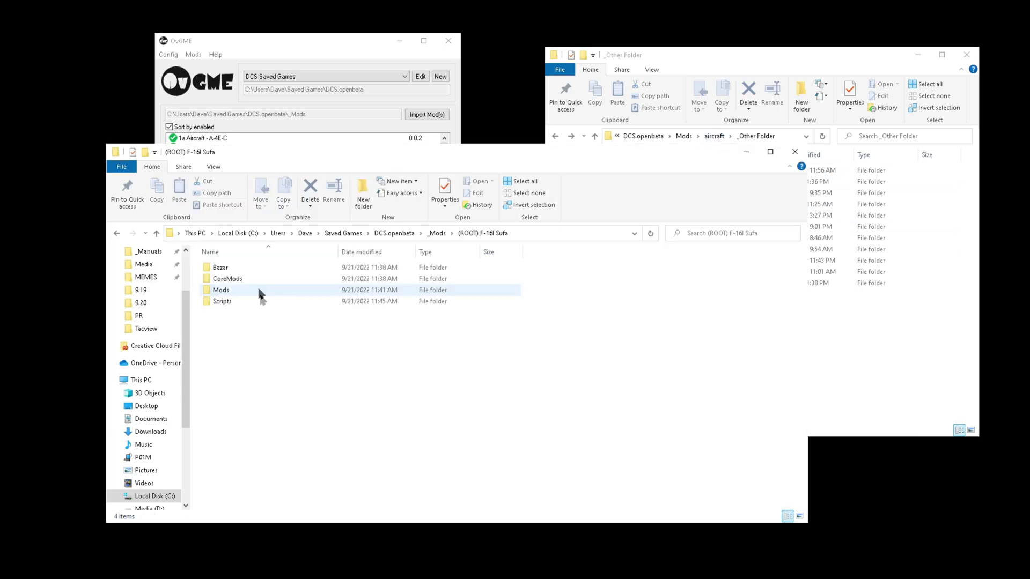
click(230, 290)
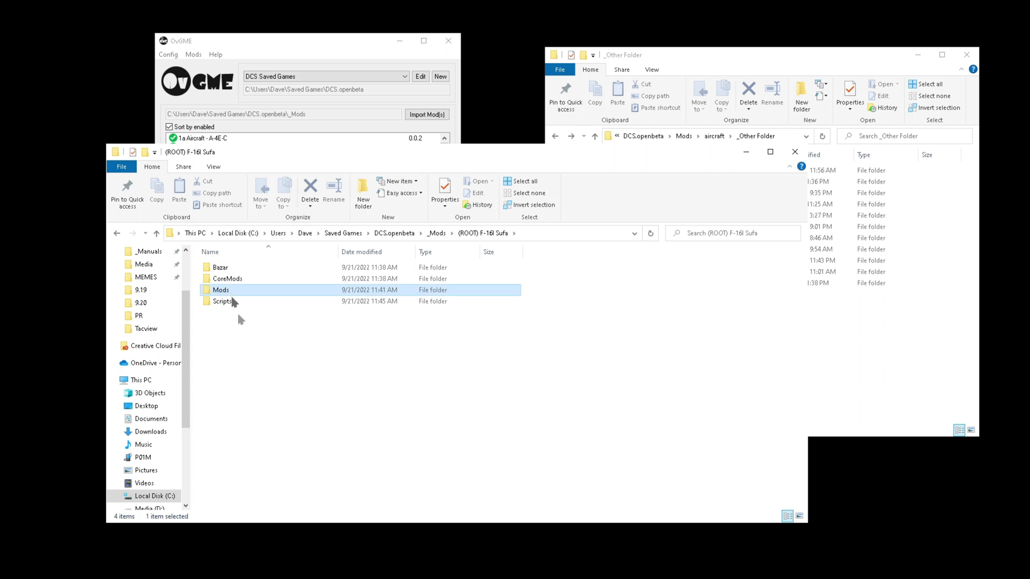
double_click(231, 268)
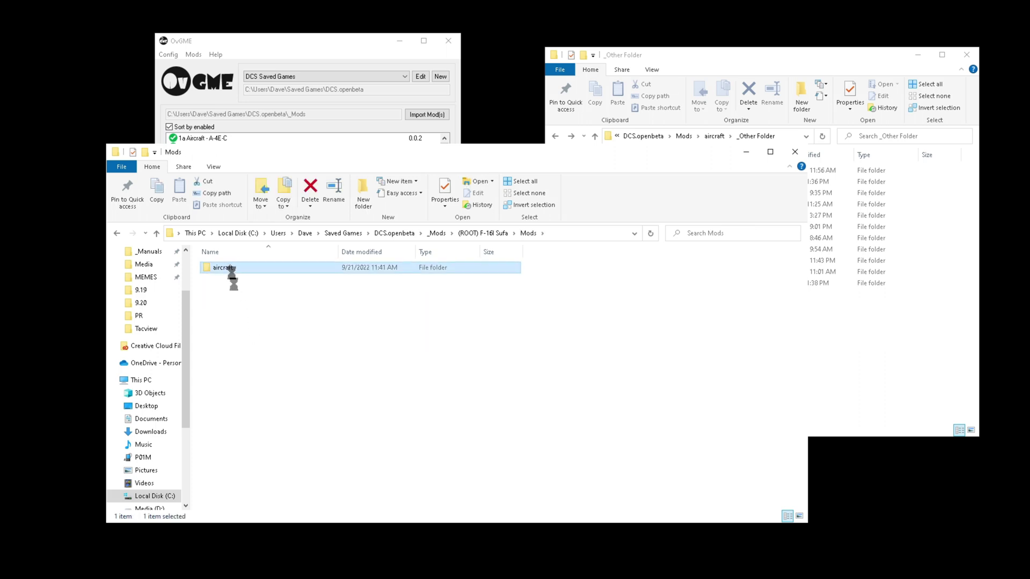
key(alt+Left)
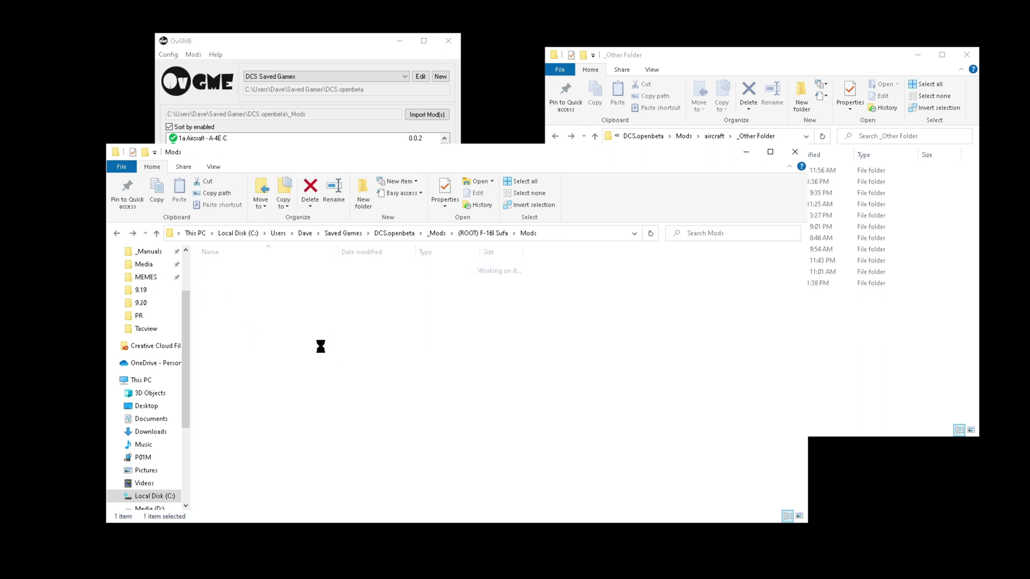
key(alt+Left)
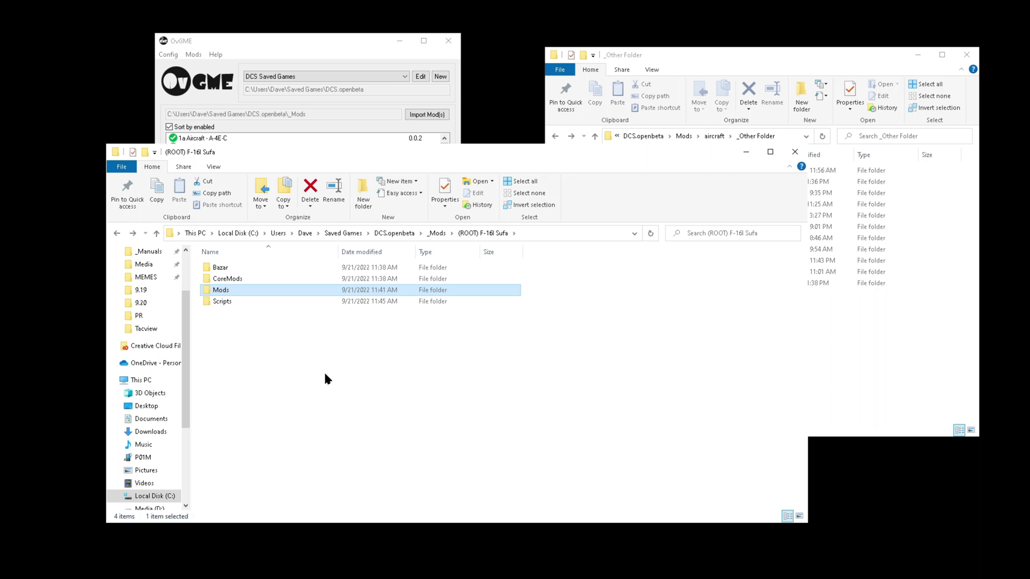
key(alt+Left)
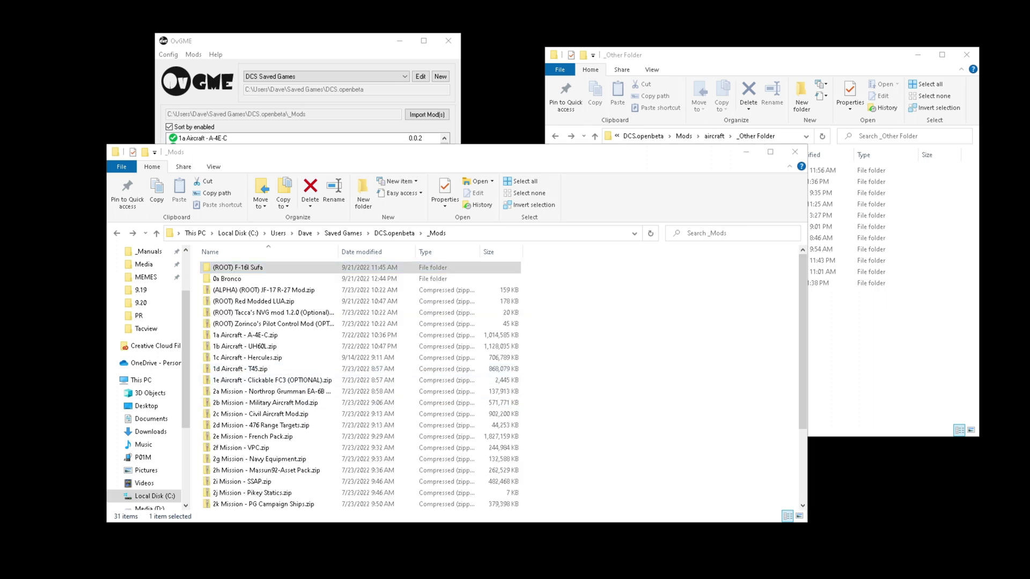
key(alt+Tab)
click(695, 426)
click(890, 352)
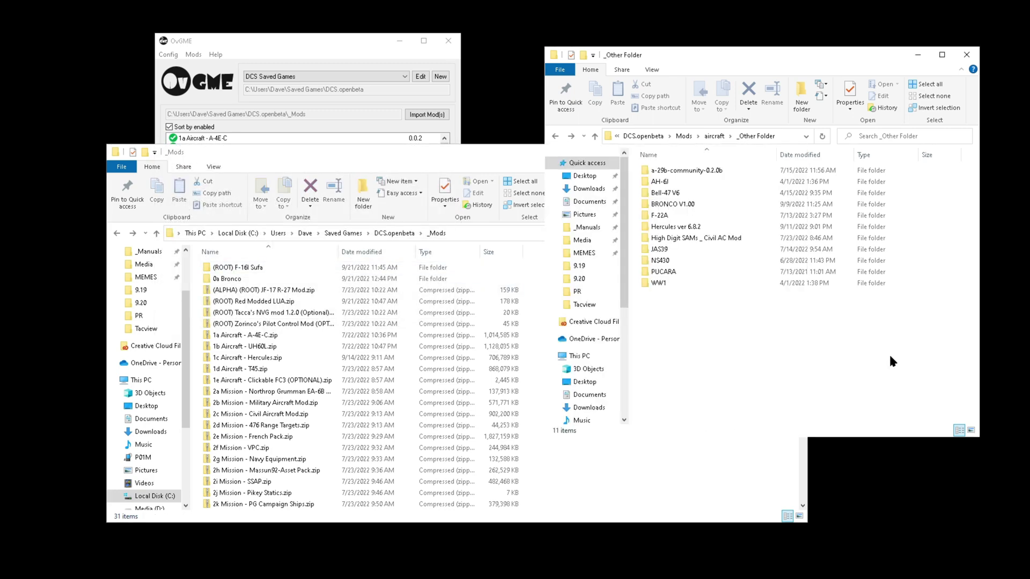
click(653, 486)
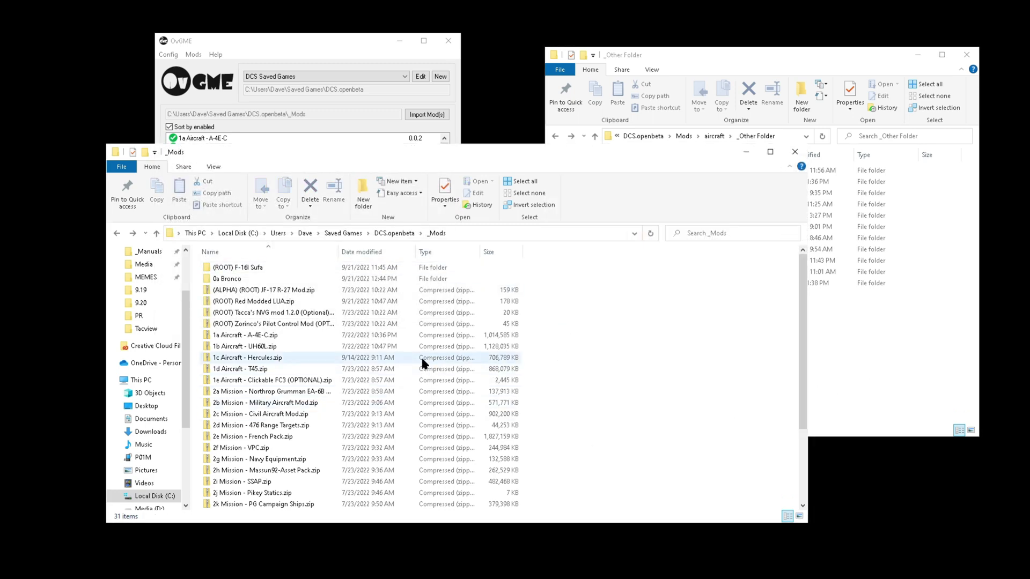
scroll(418, 355, down, 3)
scroll(317, 367, up, 3)
Step: Delete the existing 0a Bronco folder from _Mods
click(238, 278)
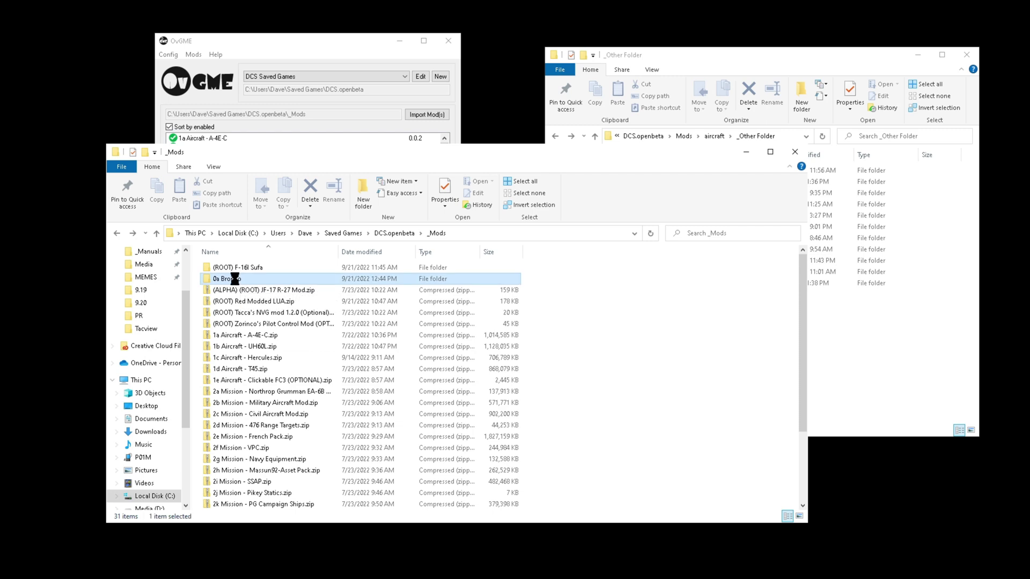
right_click(236, 280)
click(263, 526)
Step: Create a fresh folder in _Mods and name it "0a Bronco"
right_click(650, 354)
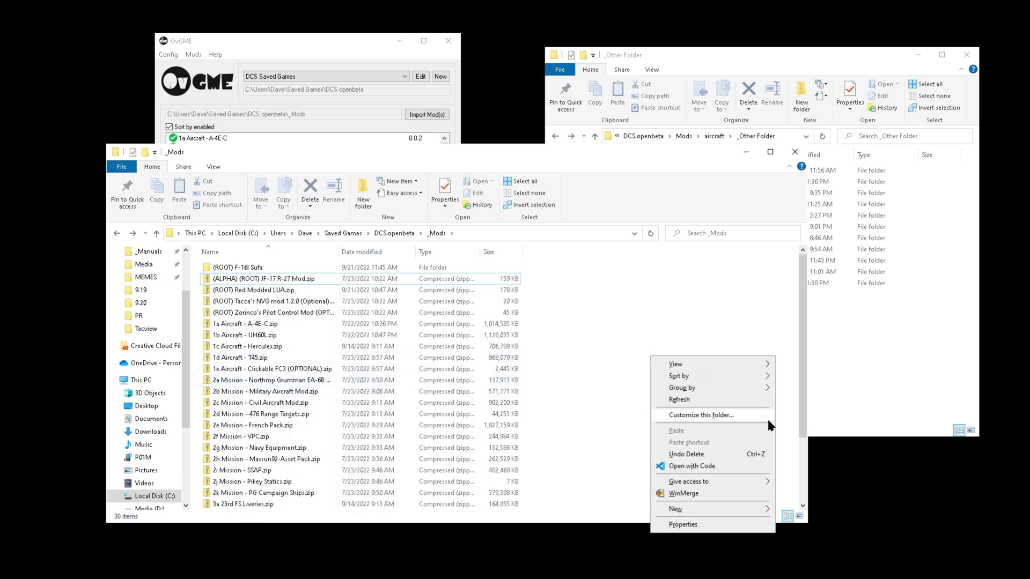
mouse_move(693, 507)
click(835, 337)
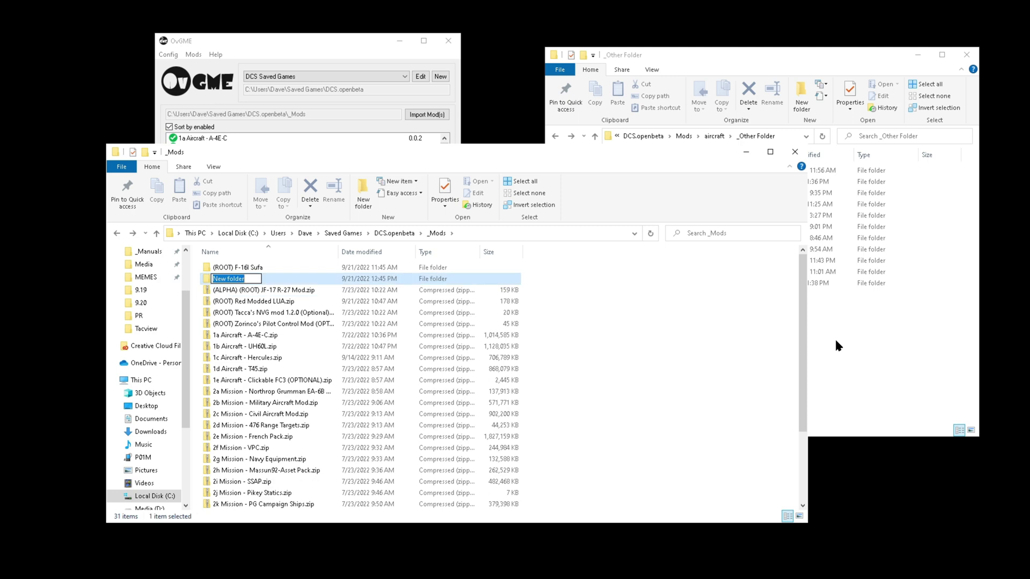
text(0a)
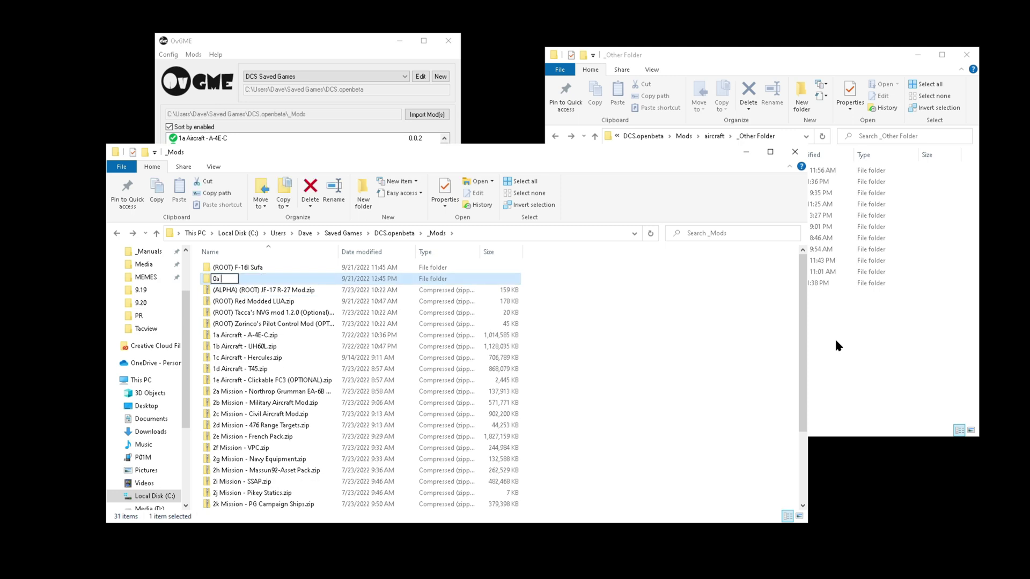
text( Bronco)
click(688, 283)
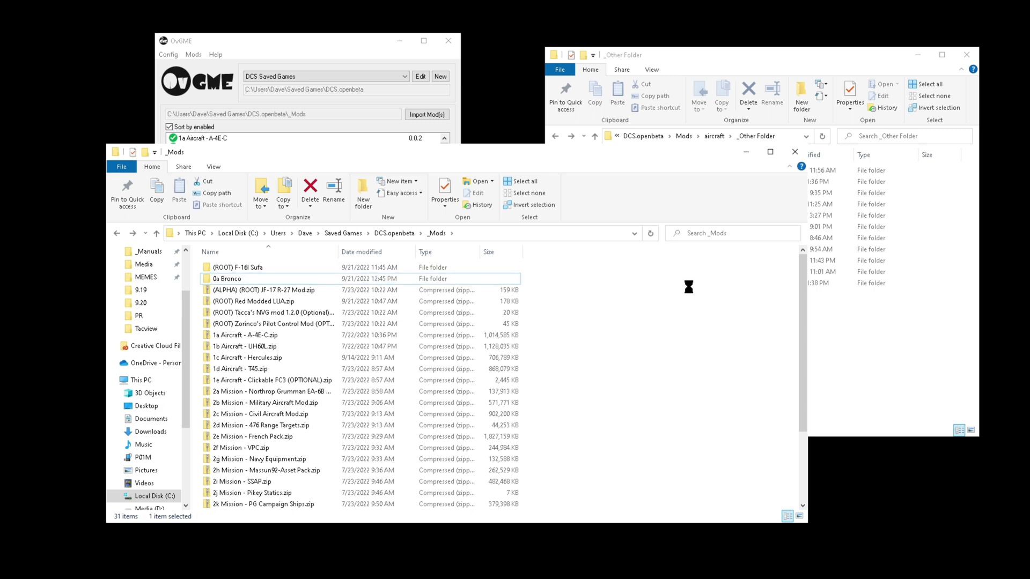
mouse_move(45, 27)
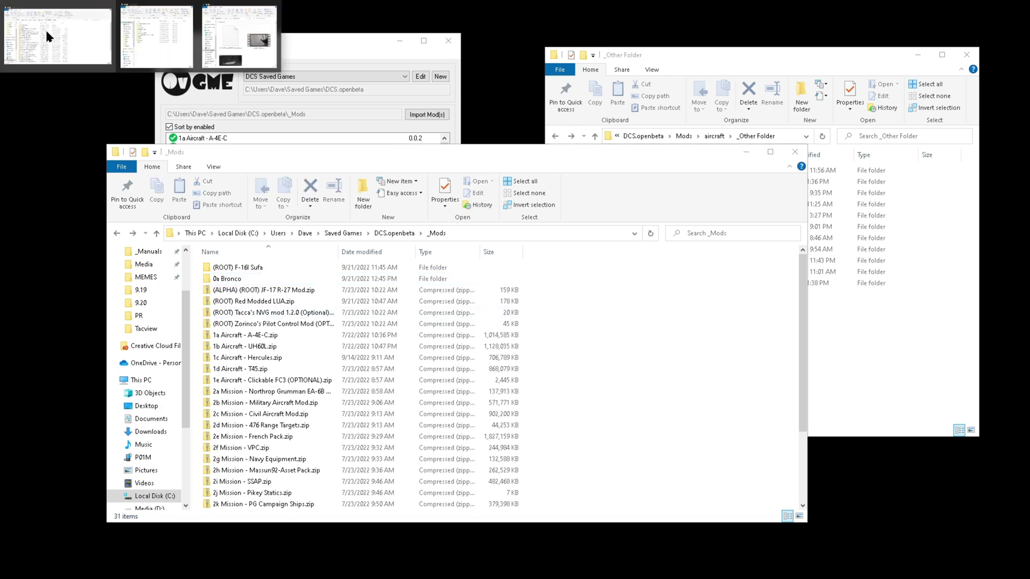
click(63, 36)
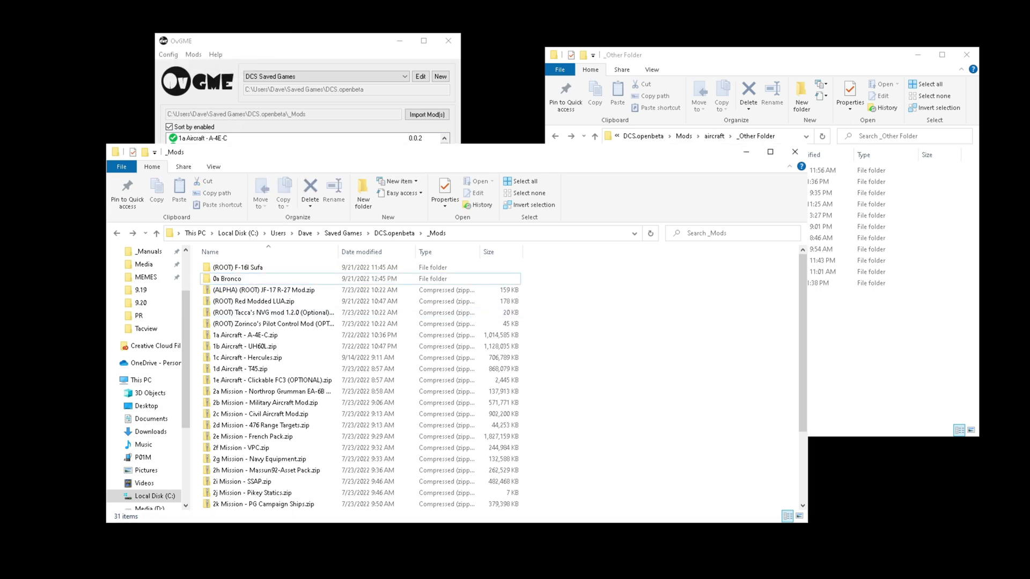
click(239, 33)
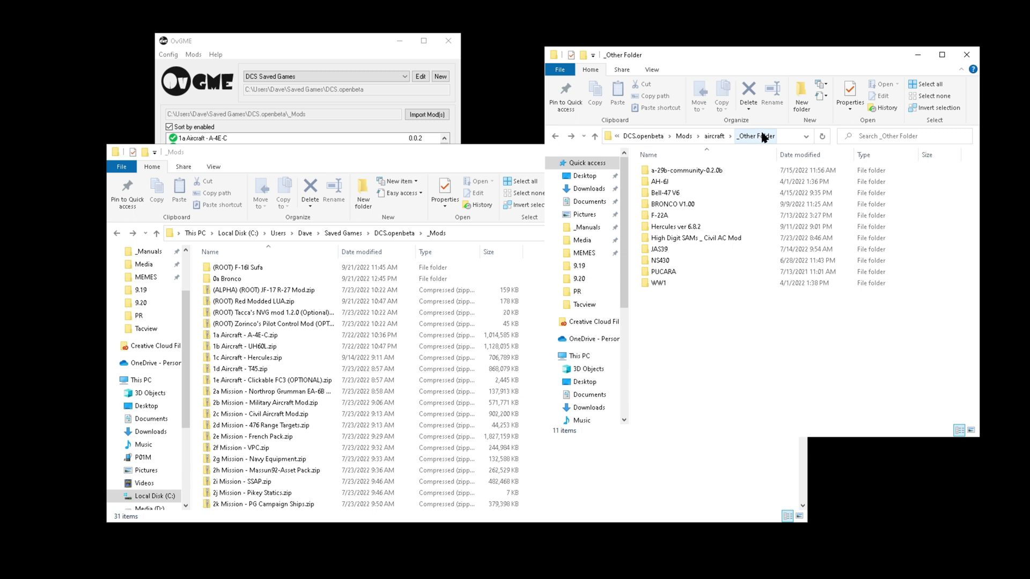
click(657, 515)
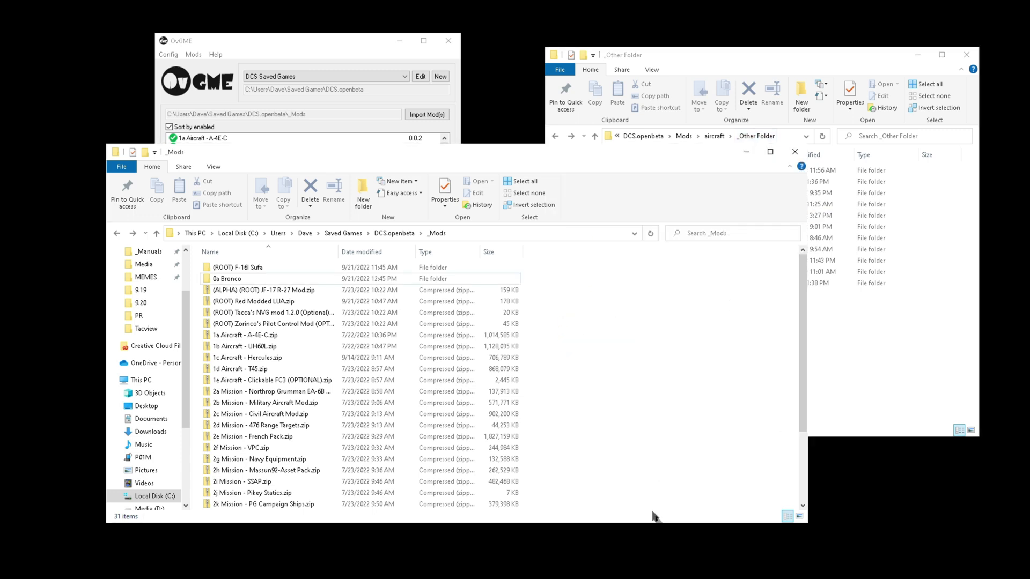
click(916, 354)
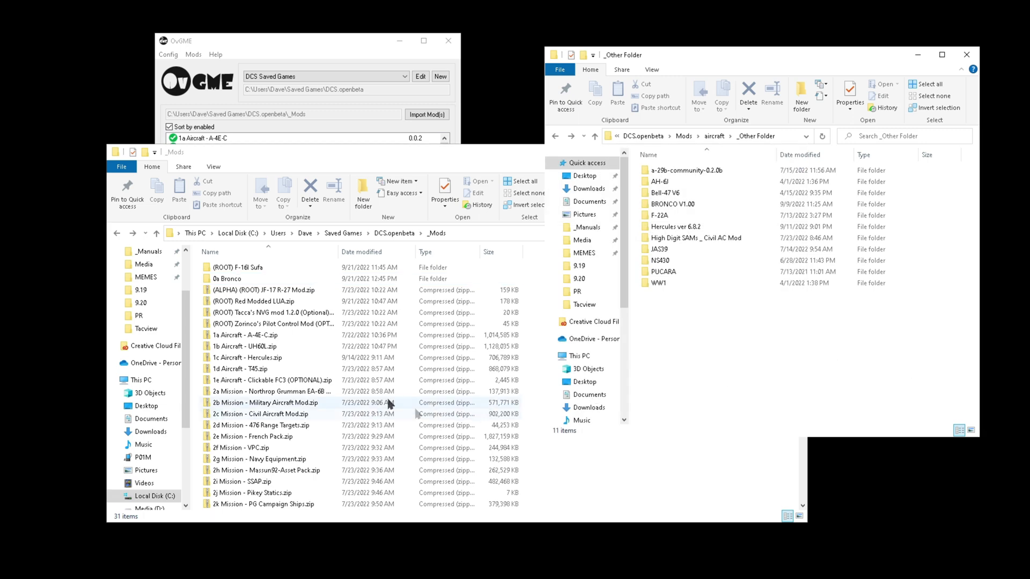
Step: Examine the folder structure inside 1a Aircraft - A-4E-C.zip down to its aircraft subfolder, and go back to _Mods
click(255, 336)
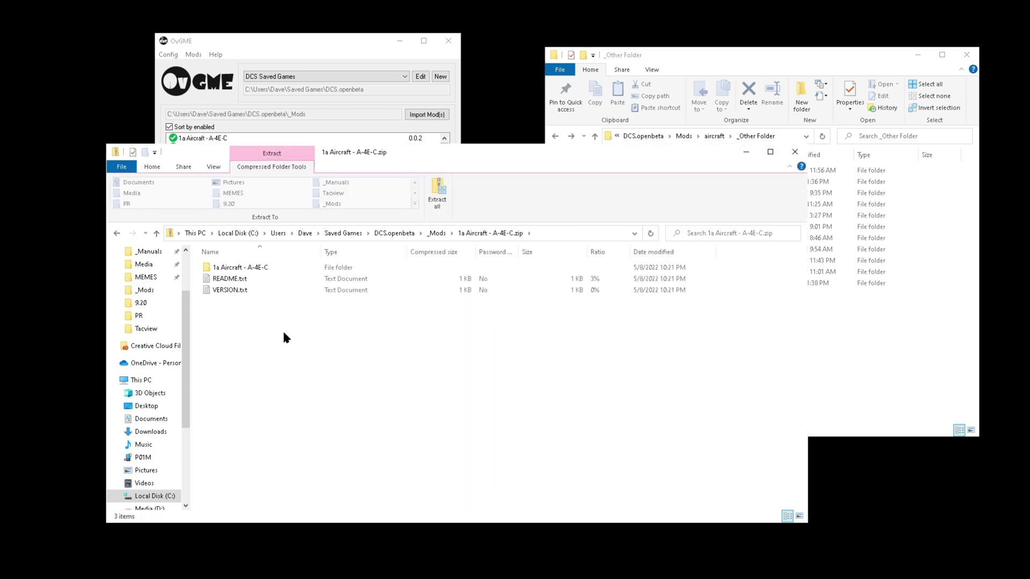
double_click(257, 268)
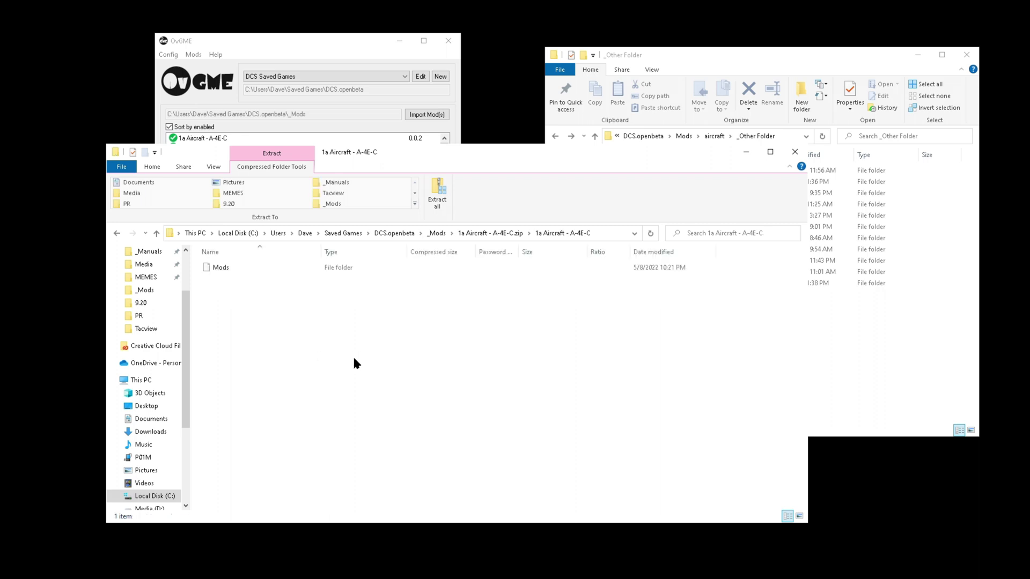
double_click(236, 268)
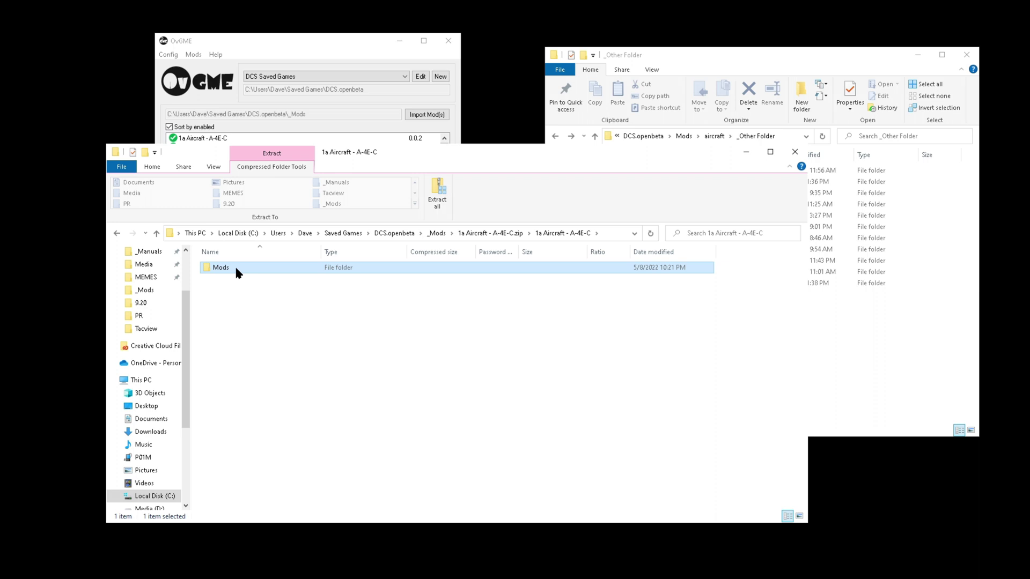
double_click(247, 268)
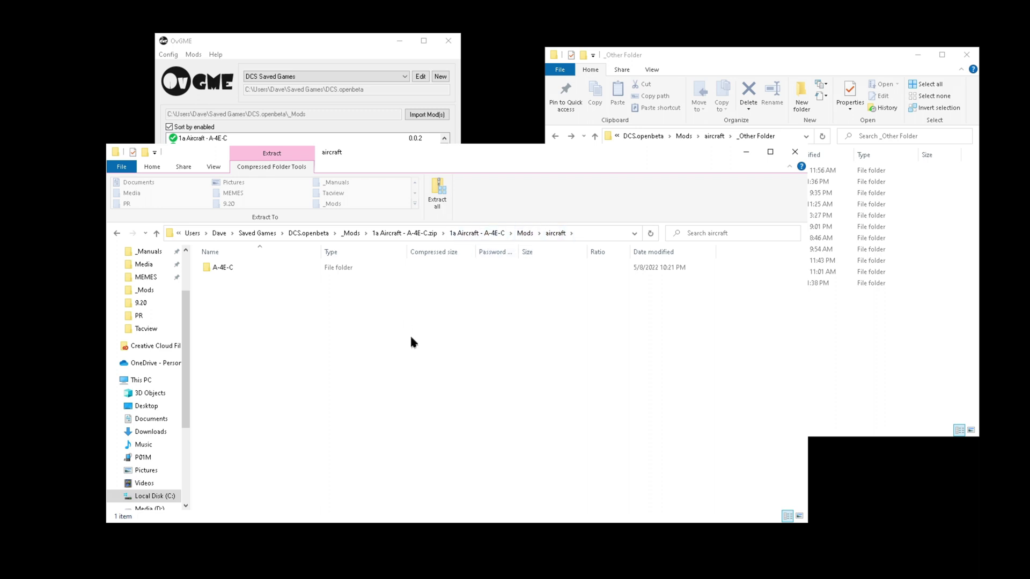
key(alt+Left)
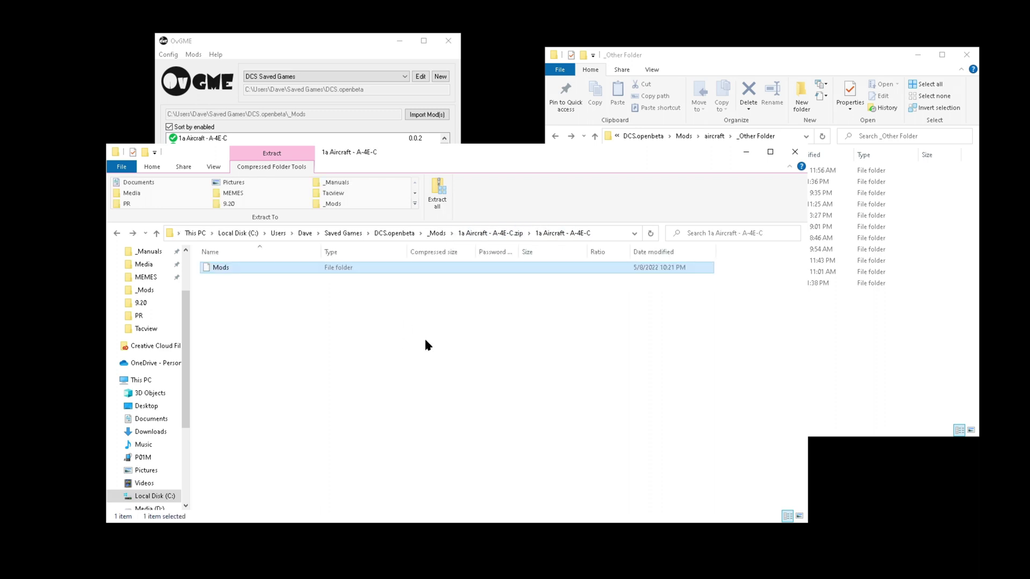
key(alt+Left)
key(alt+Left)
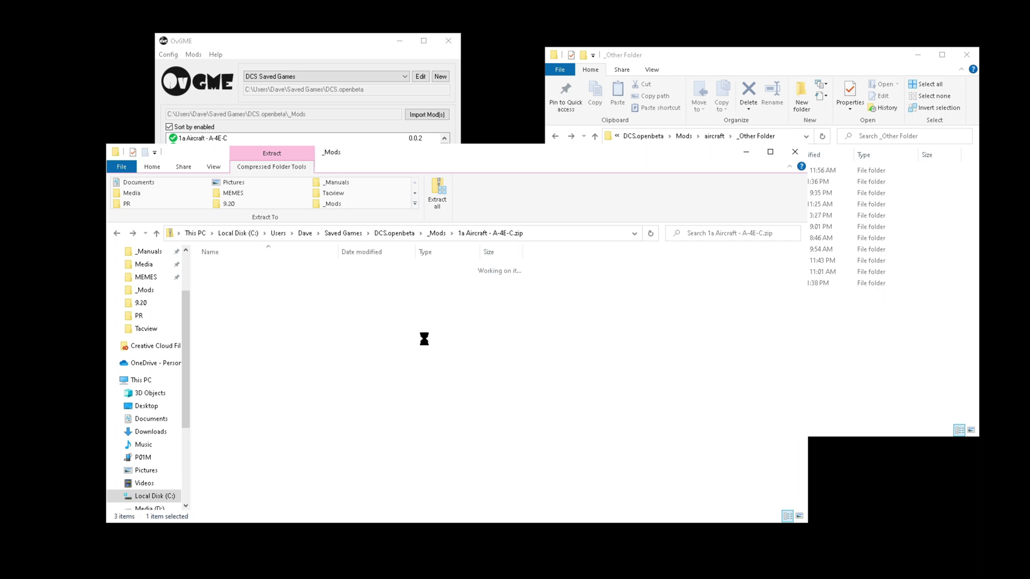
Step: Open the 0a Bronco folder in _Mods
click(565, 472)
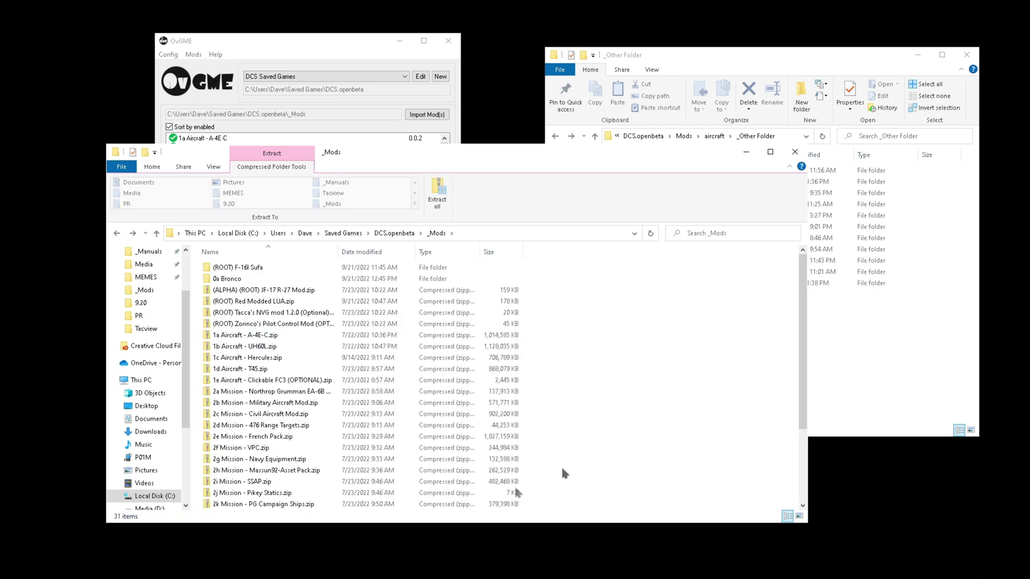
double_click(231, 279)
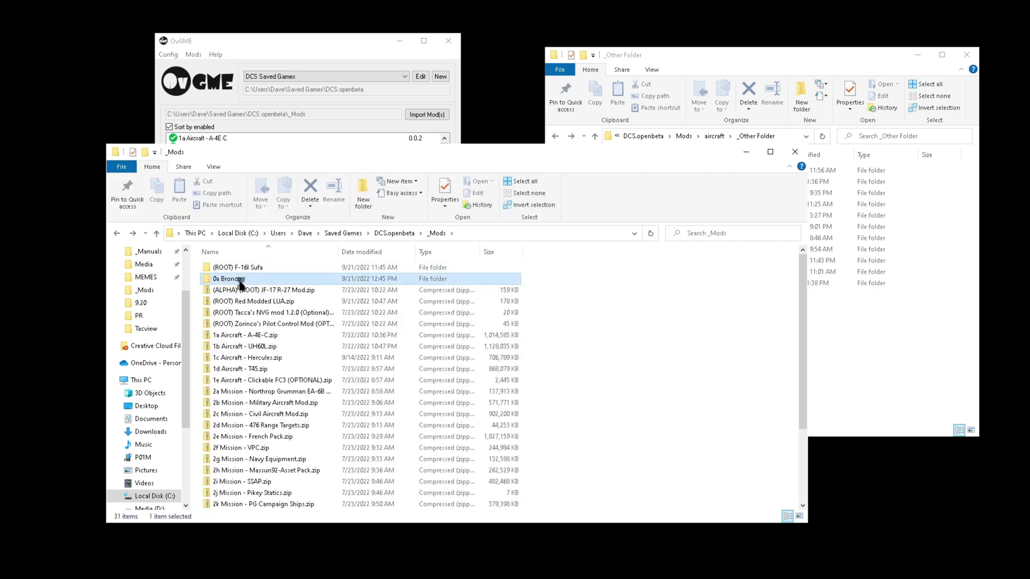
click(901, 374)
click(673, 204)
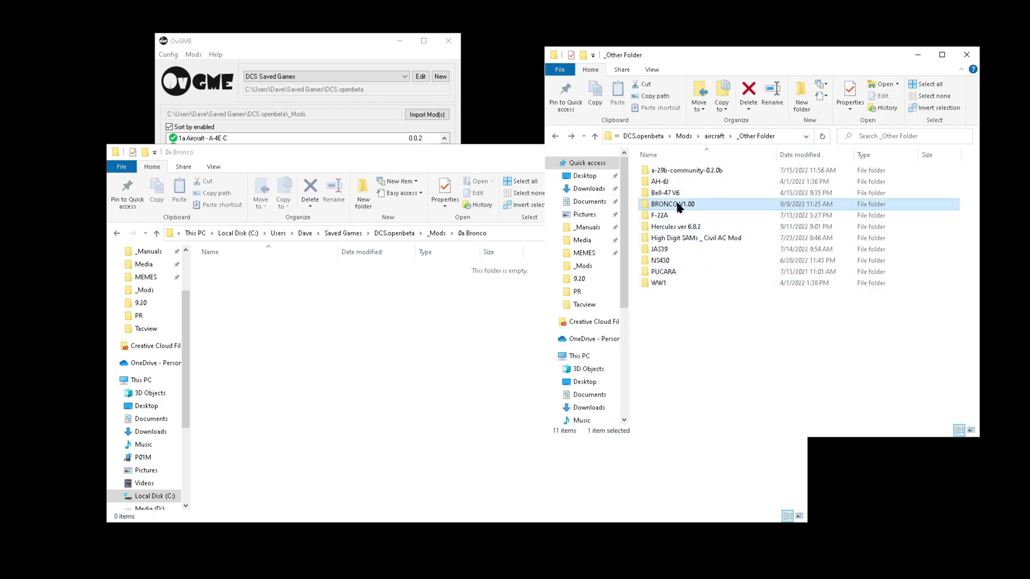
drag(685, 203, 299, 346)
key(Escape)
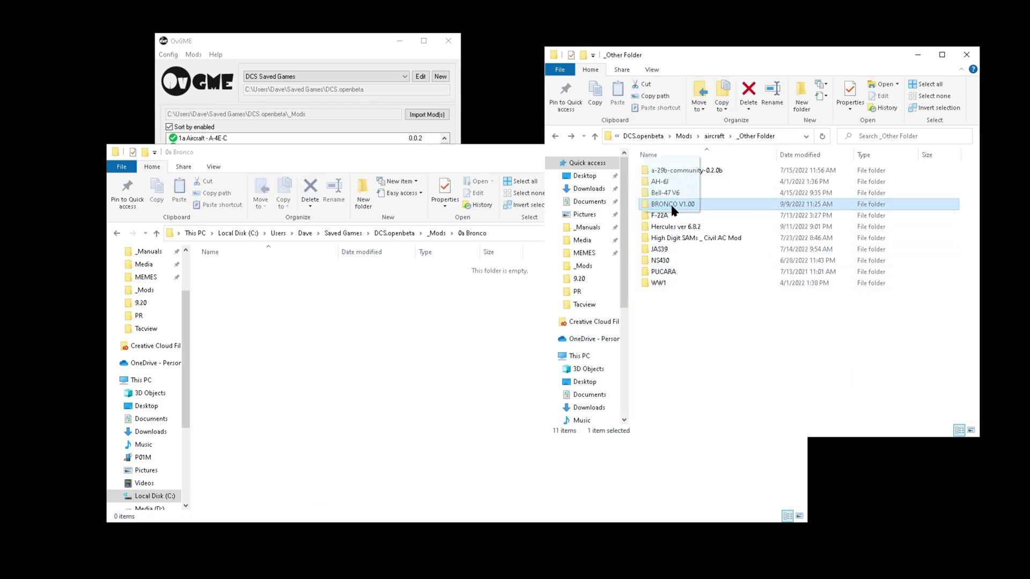
Step: Create a subfolder named "Mods" inside the 0a Bronco folder
click(312, 378)
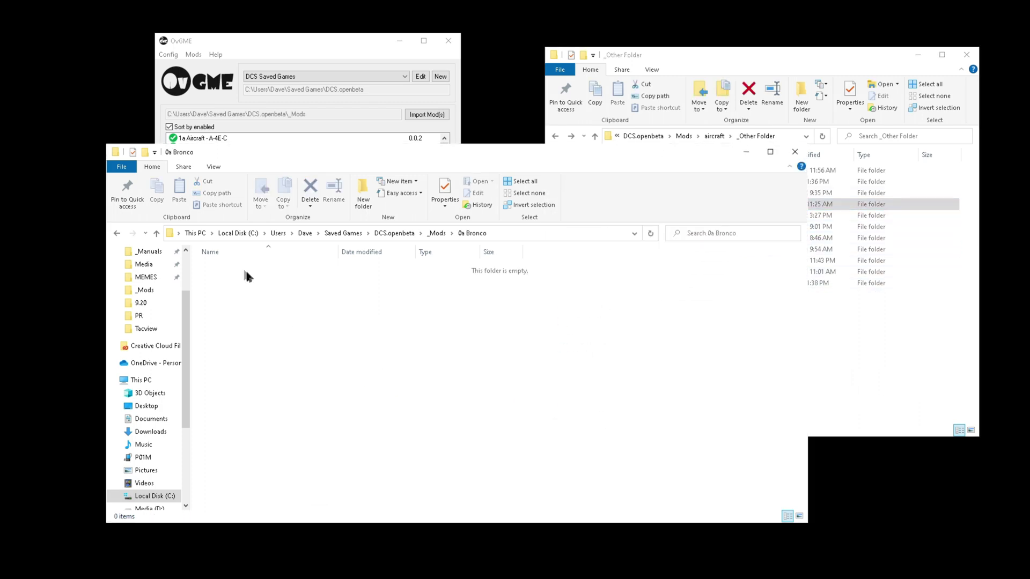
right_click(255, 297)
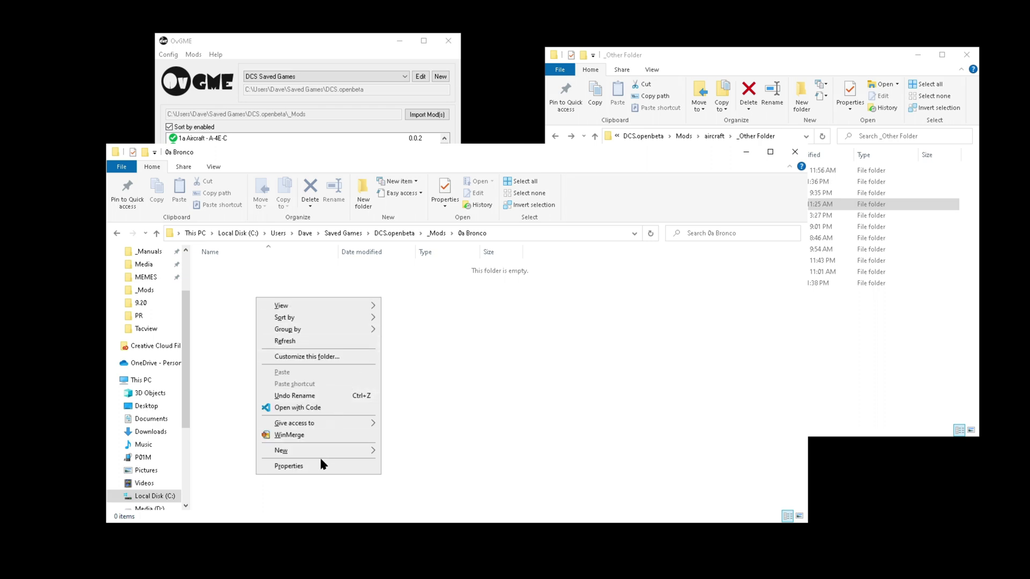
mouse_move(325, 451)
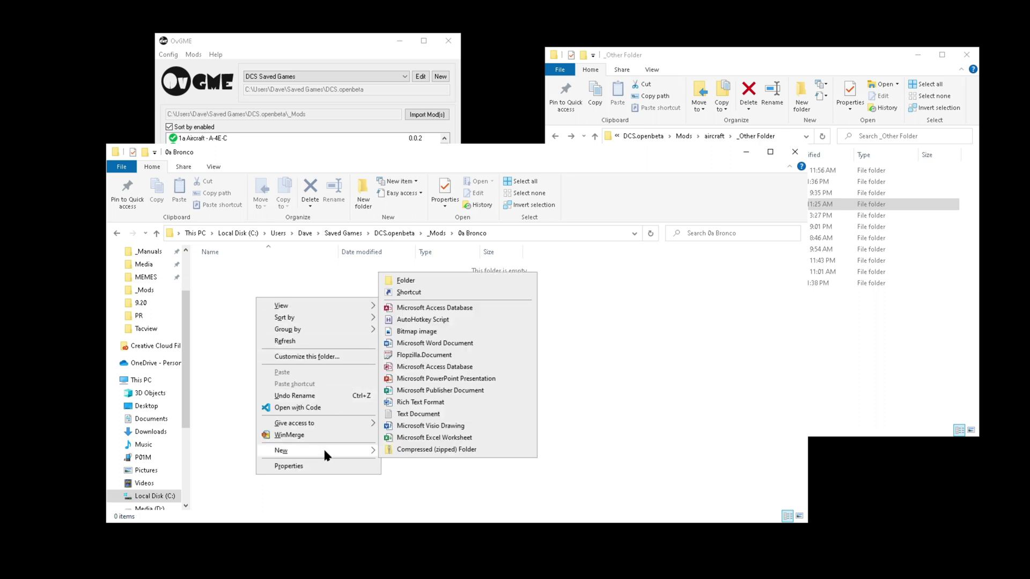
click(460, 281)
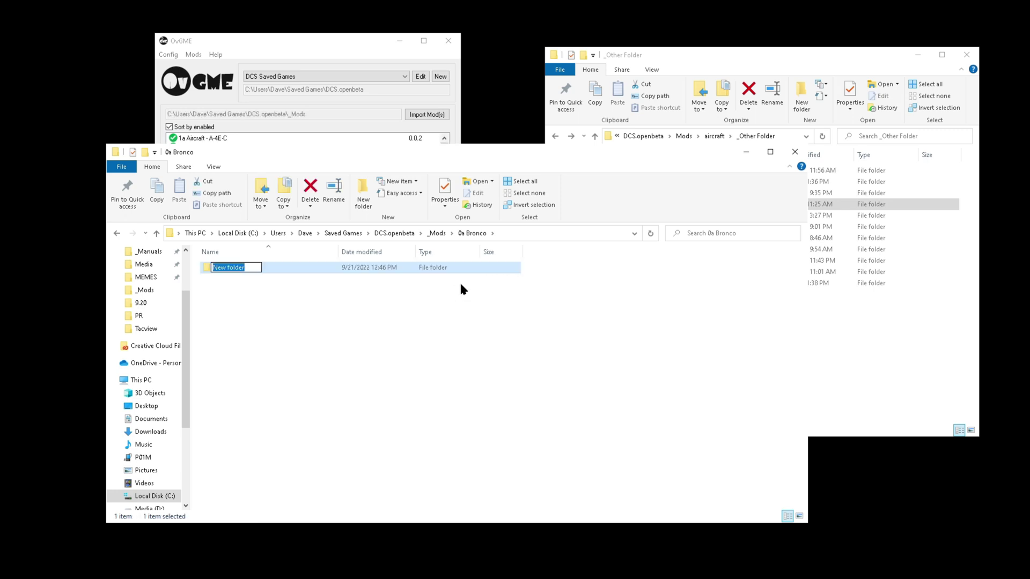
text(Mods)
key(Return)
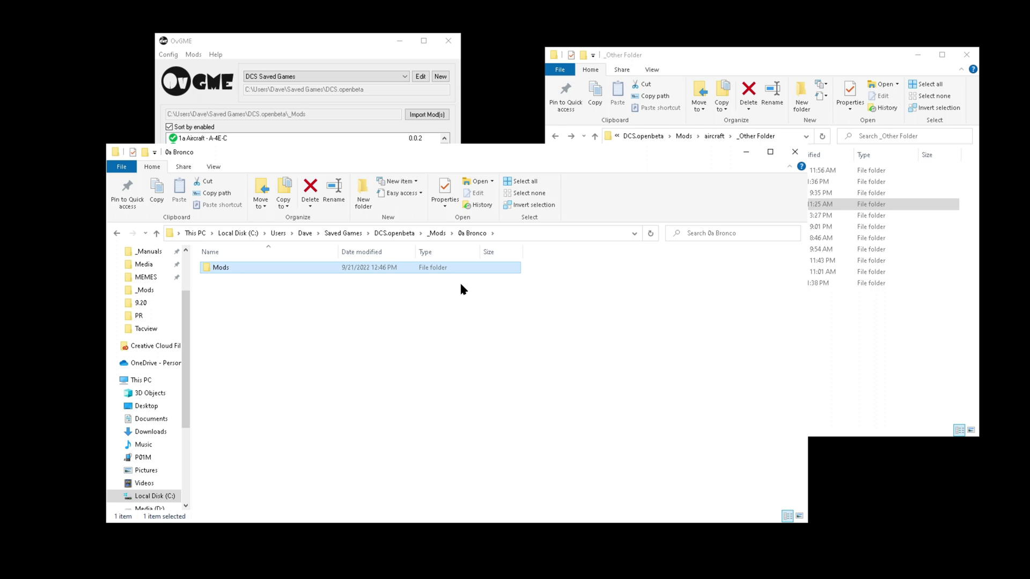
Step: Open the Mods subfolder of 0a Bronco and create a folder named "aircraft" in it
key(Return)
right_click(362, 317)
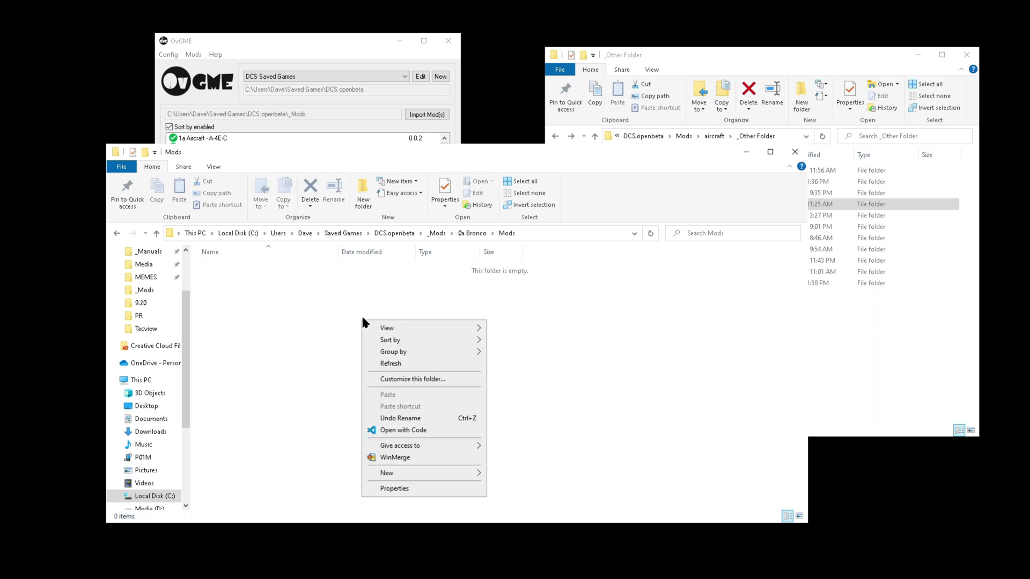
mouse_move(437, 472)
click(533, 300)
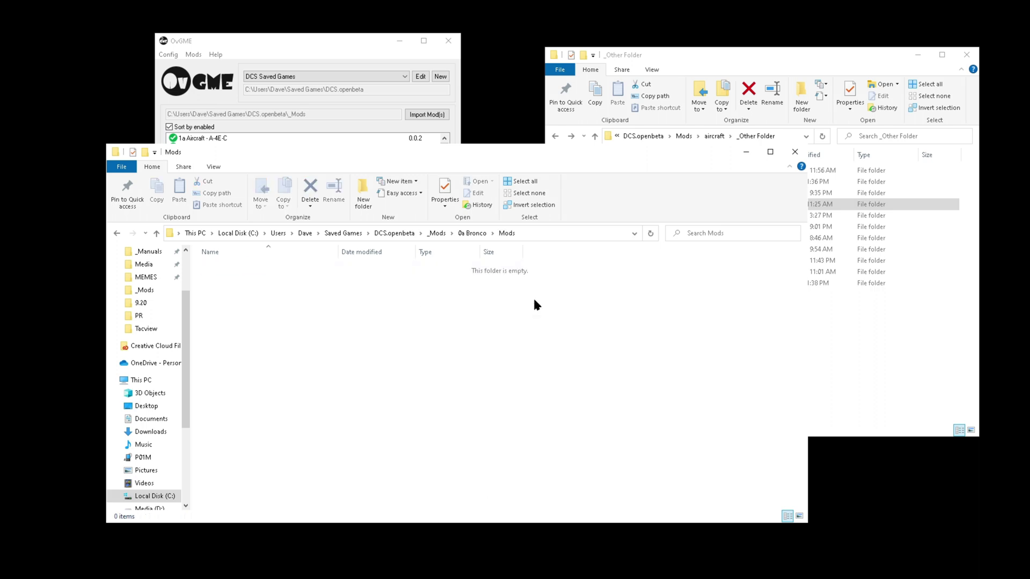
text(ai)
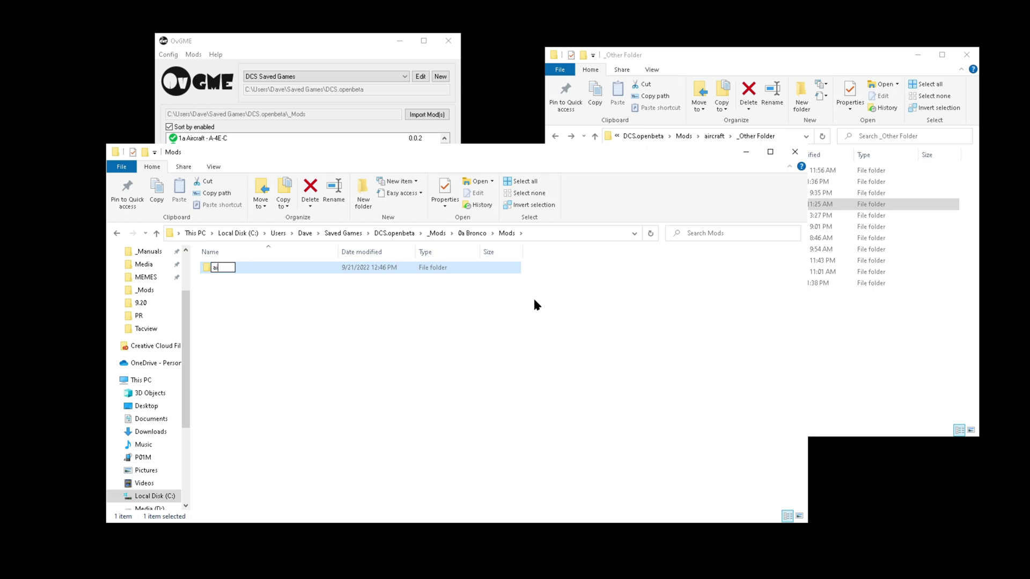
text(rcraft)
key(Return)
Step: Open the new aircraft folder and move BRONCO V1.00 into it from _Other Folder
key(Return)
click(727, 206)
drag(727, 206, 377, 342)
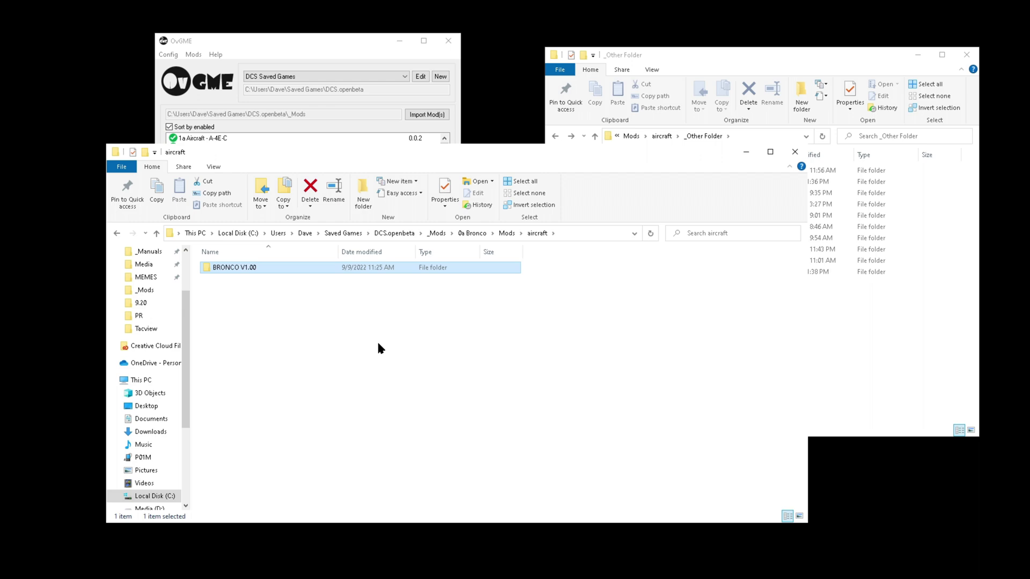
Step: Go back up to the _Mods folder, switch to OvGME, and select the 0a Bronco mod in the DCS Saved Games list
click(648, 235)
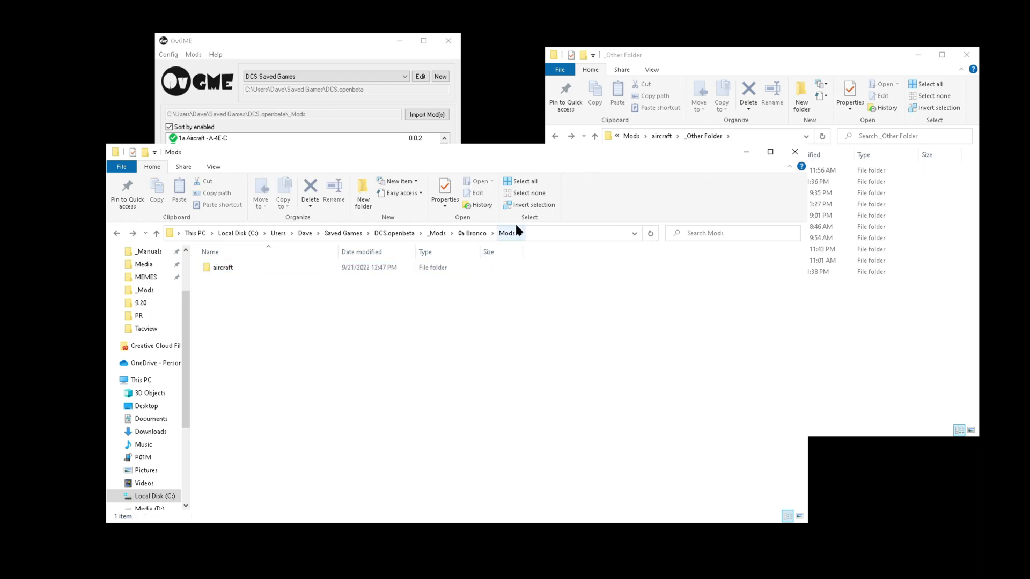
click(436, 233)
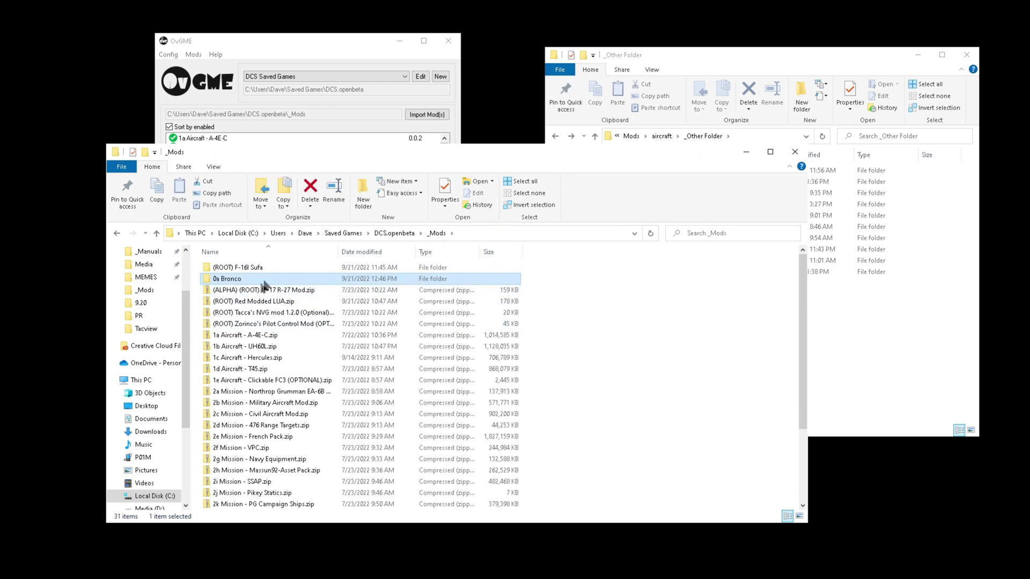
click(299, 42)
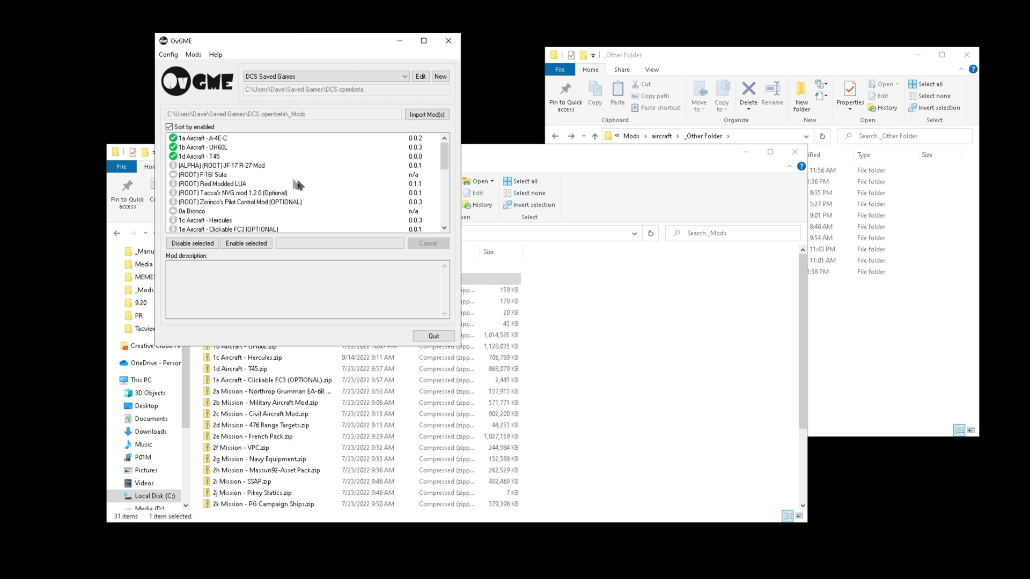
scroll(339, 189, up, 7)
click(194, 212)
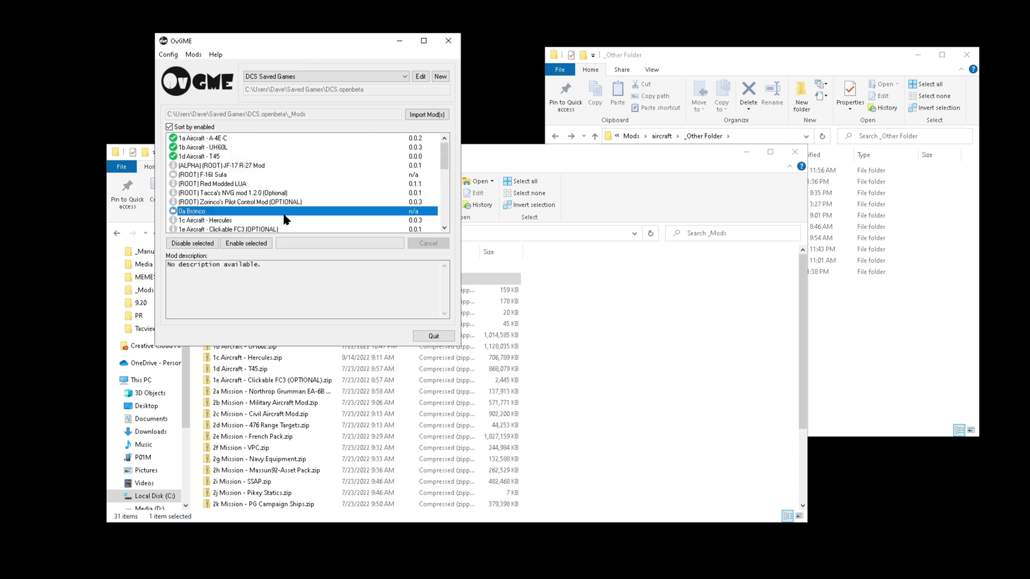
Step: Enable the 0a Bronco mod, and check the DCS.openbeta Mods\aircraft folder for BRONCO V1.00
click(249, 243)
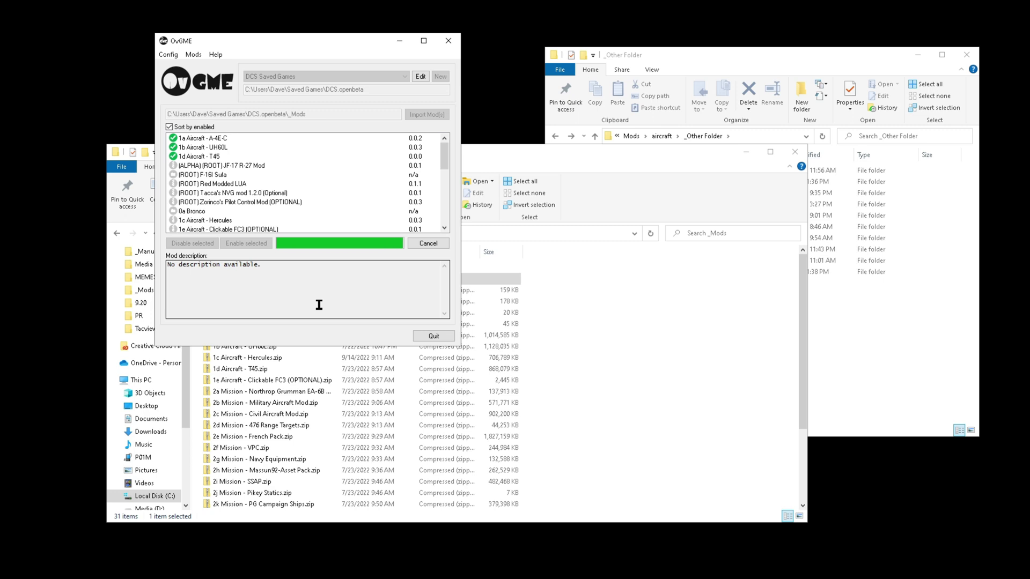
click(917, 390)
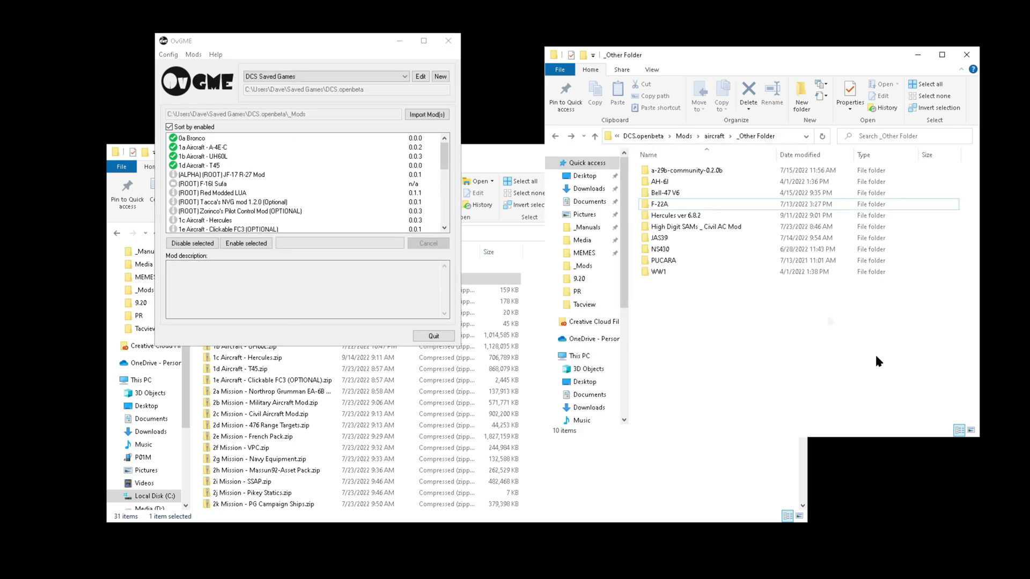
click(715, 136)
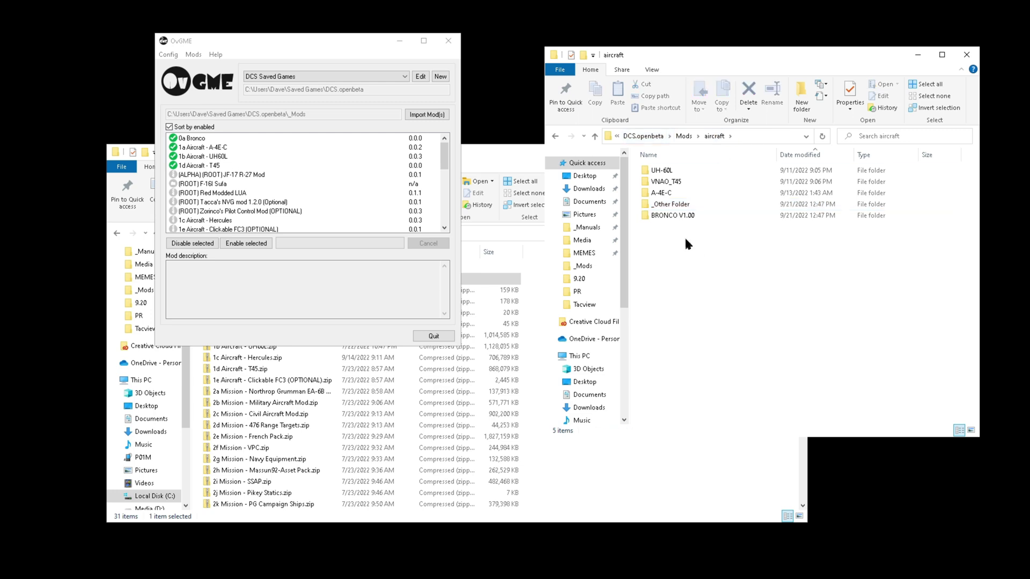
click(691, 216)
click(319, 281)
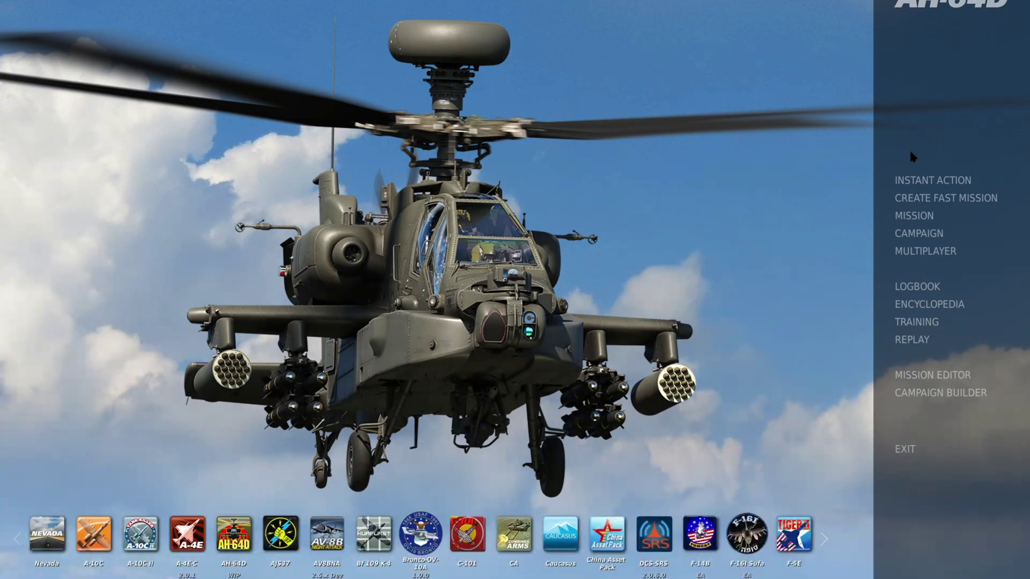
Step: In DCS World, look through the aircraft list of the Instant Action window for the installed mods, and close it
click(918, 182)
scroll(330, 312, up, 15)
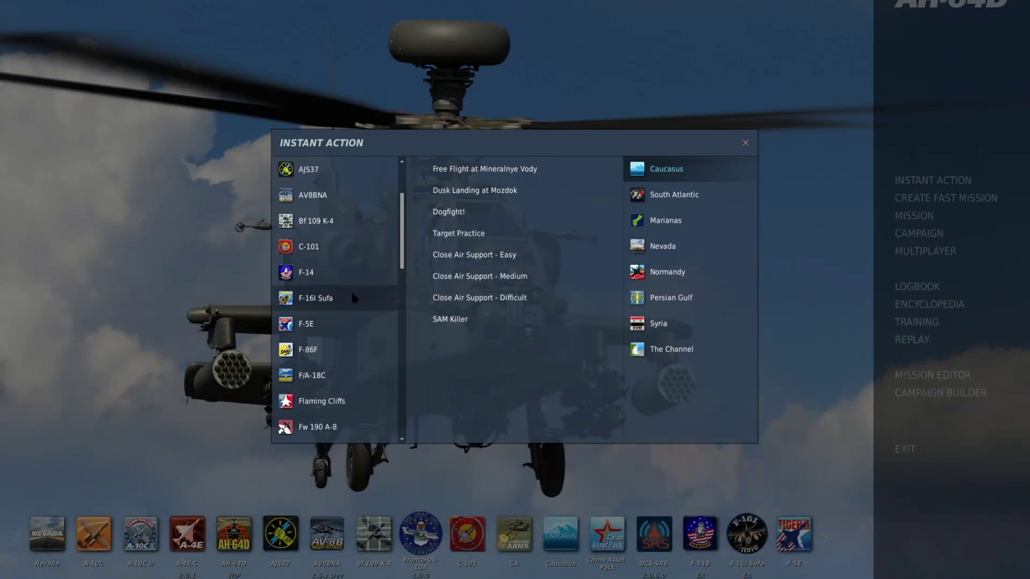
scroll(355, 255, down, 15)
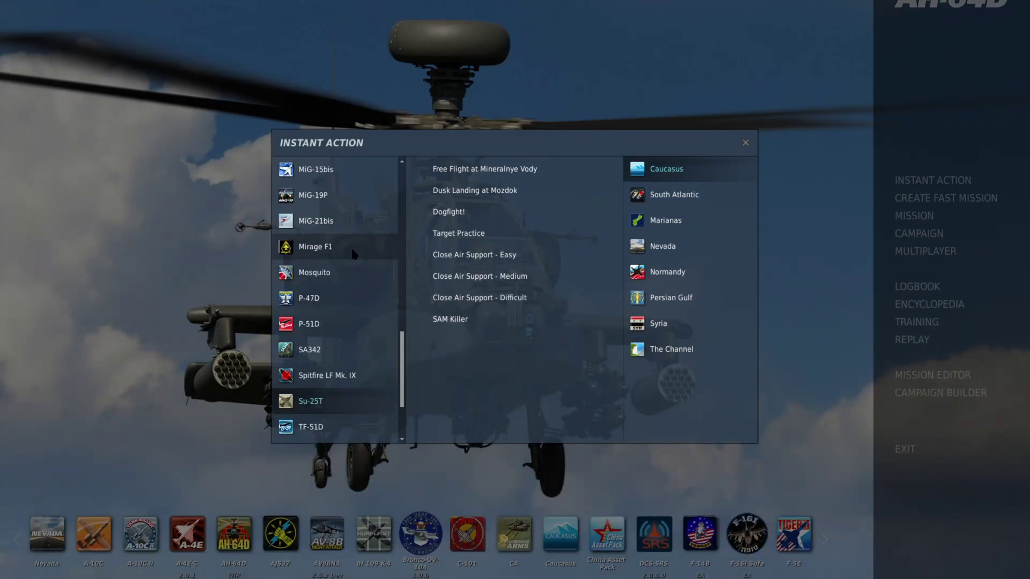
click(746, 143)
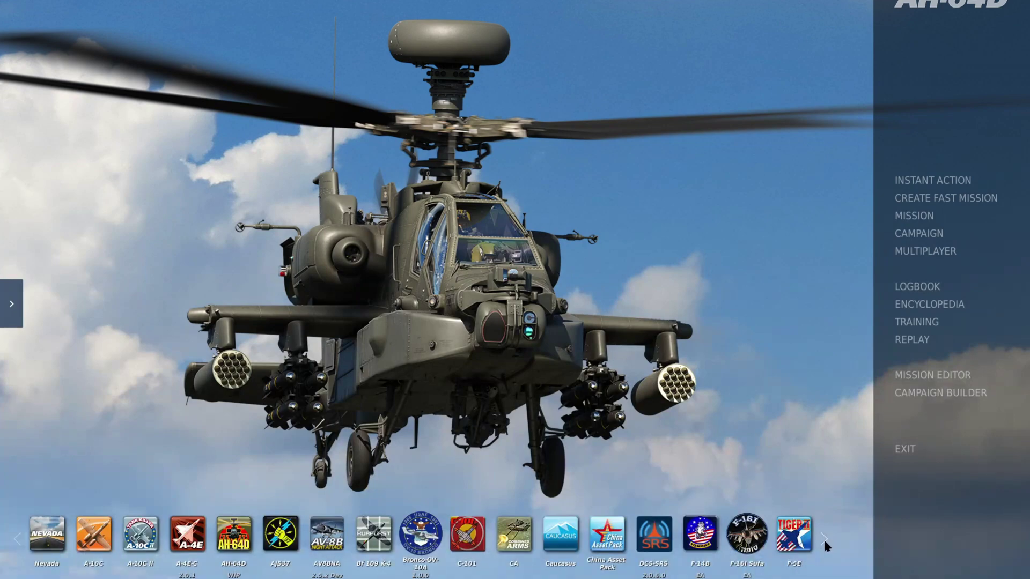
Step: Browse the installed modules on the main screen, open the Bronco-OV-10A details and set its wallpaper
mouse_move(822, 538)
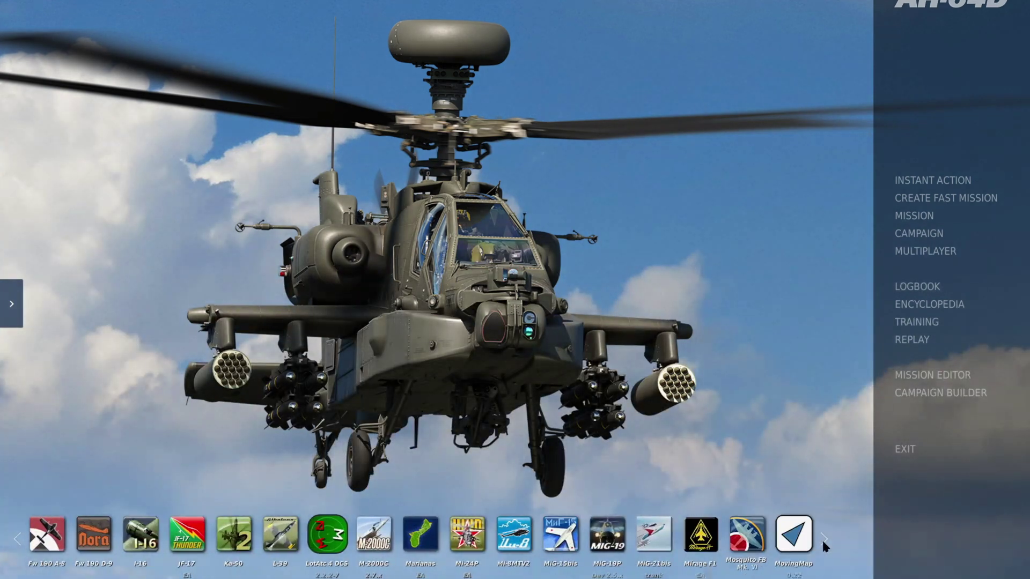
mouse_move(17, 536)
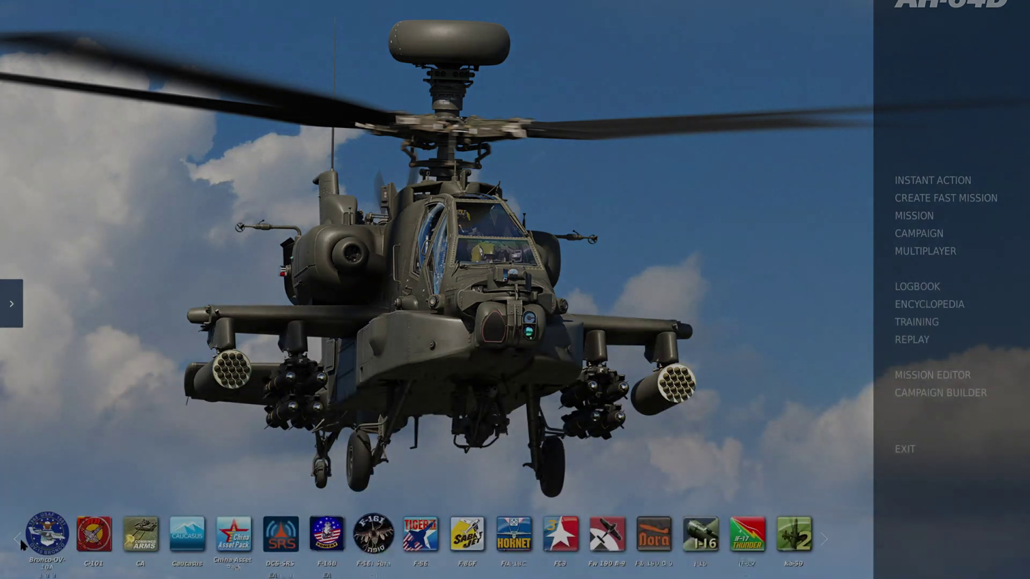
click(140, 533)
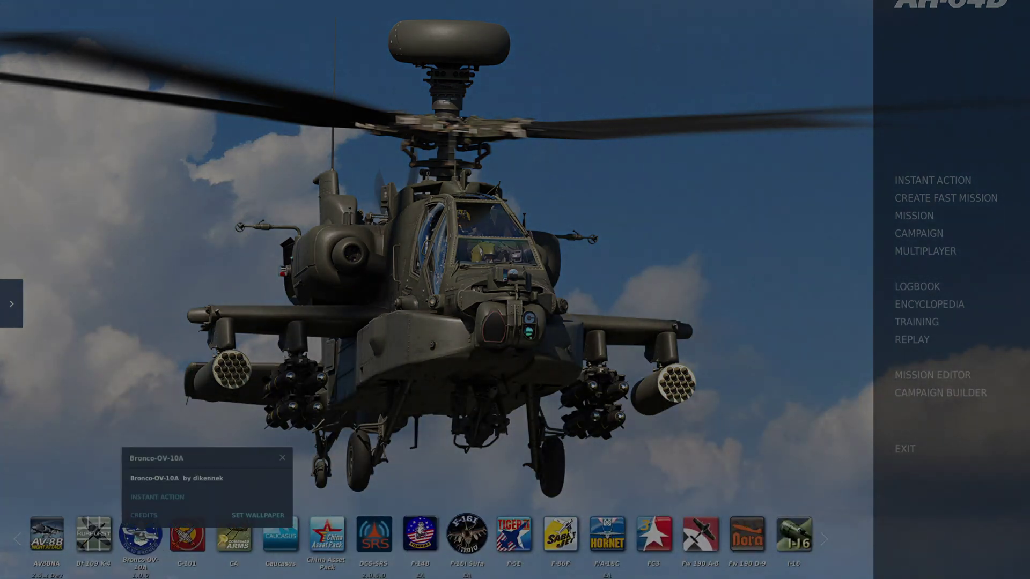
click(277, 515)
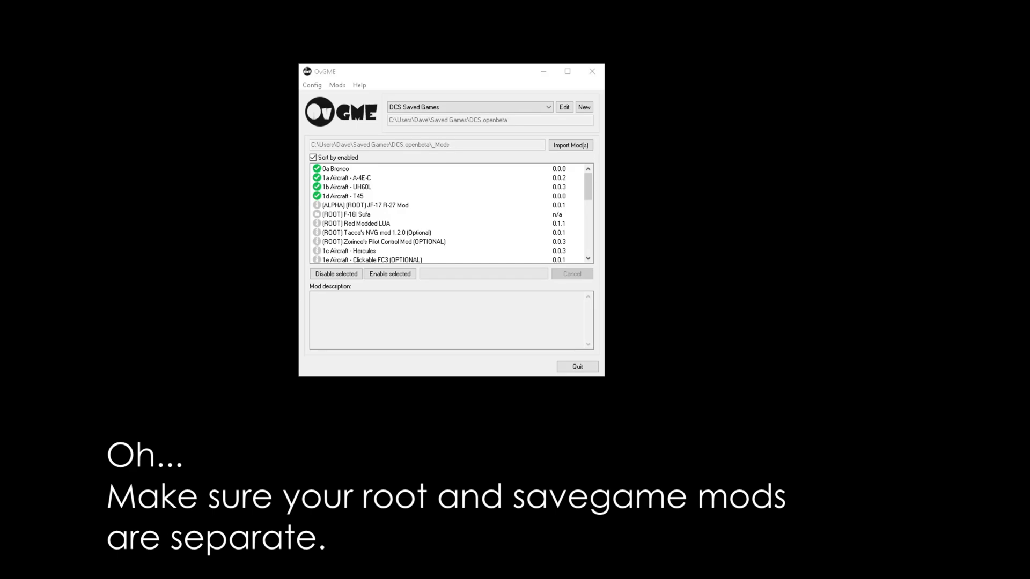
Step: Switch to OvGME and change the active configuration from DCS Saved Games to DCS Root Mods
click(425, 108)
click(429, 122)
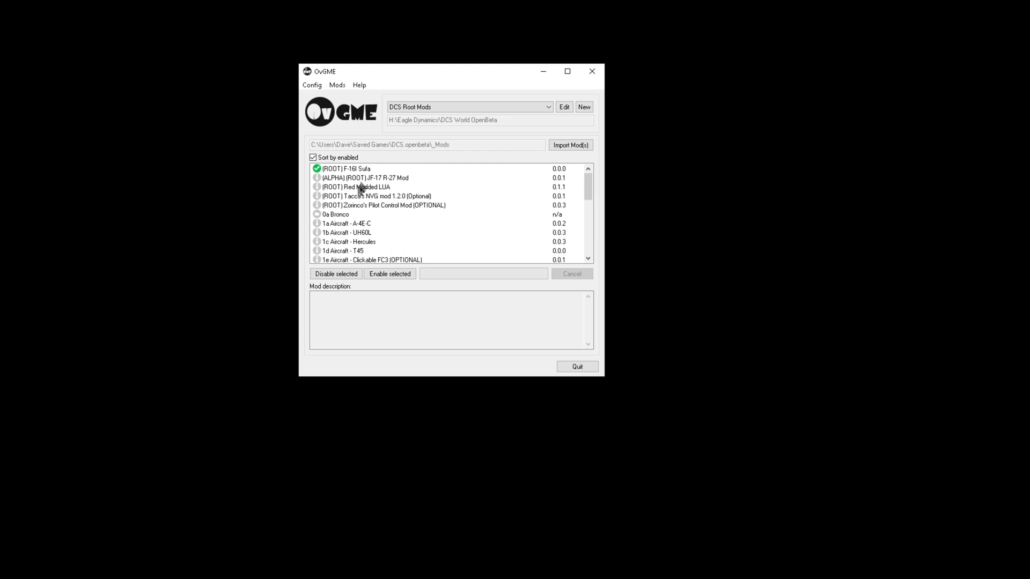